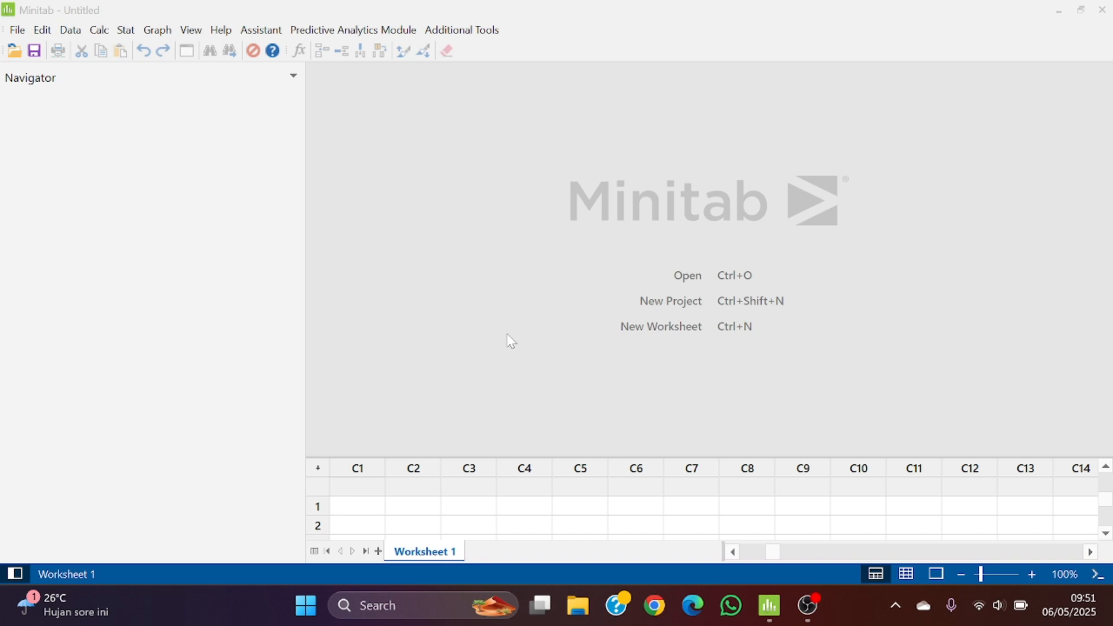
# Start creating a 2-level Taguchi design with 3 factors
pyautogui.click(137, 32)
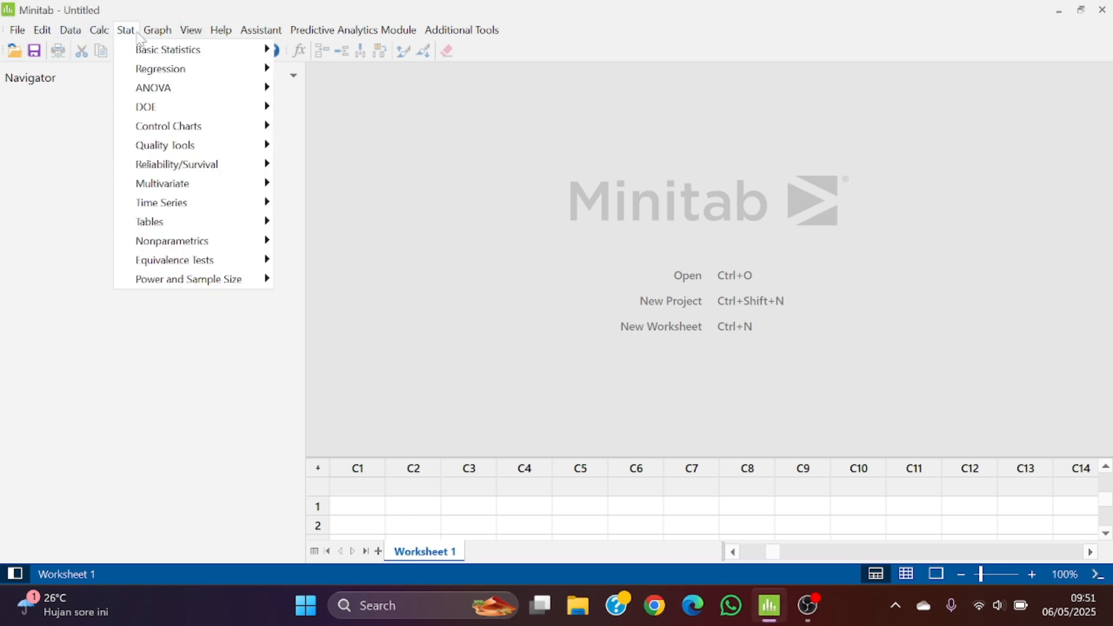
pyautogui.moveTo(194, 110)
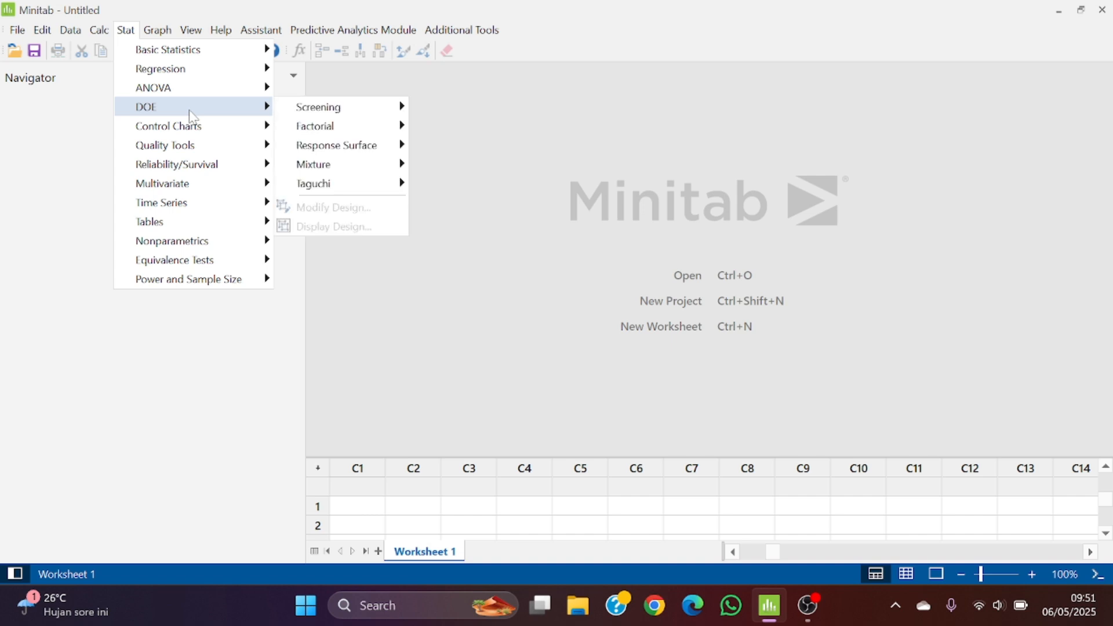
pyautogui.moveTo(377, 183)
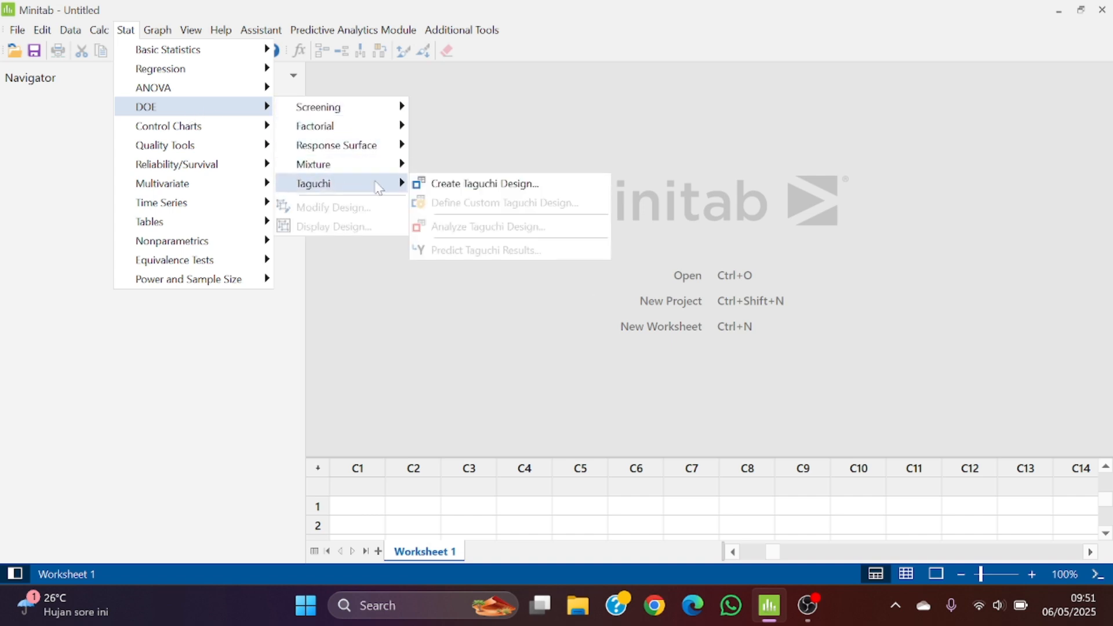
pyautogui.click(455, 186)
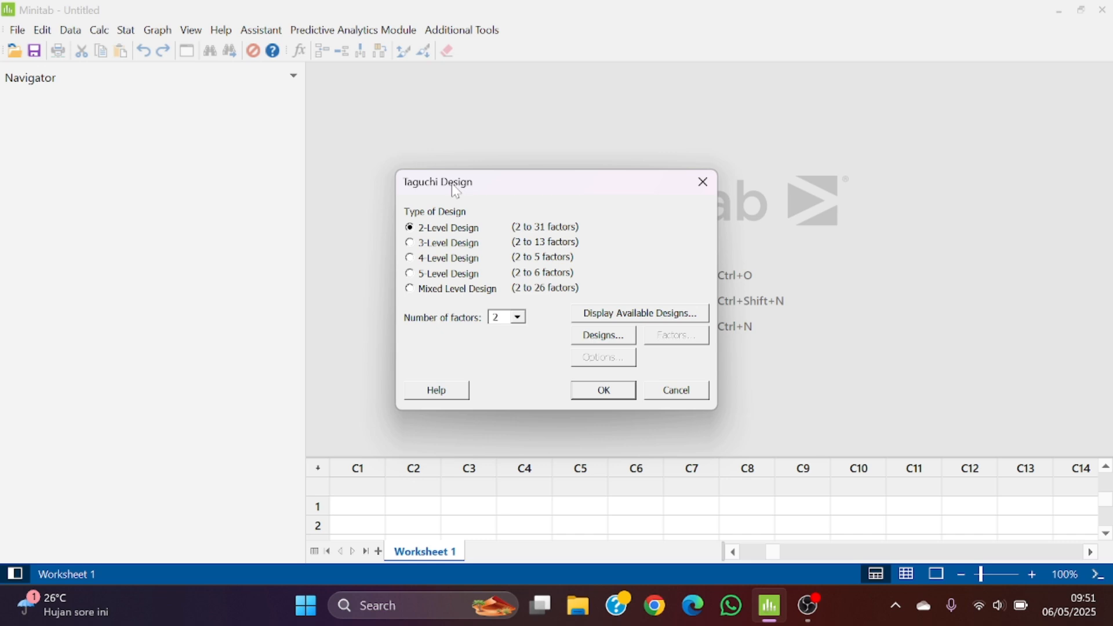
pyautogui.click(518, 318)
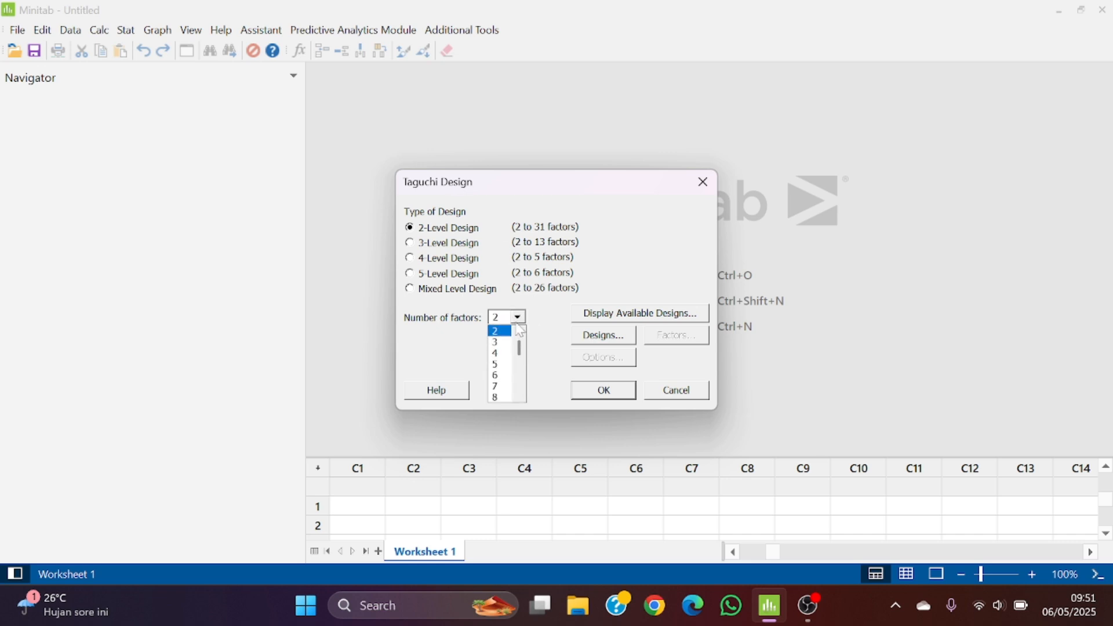
pyautogui.click(496, 345)
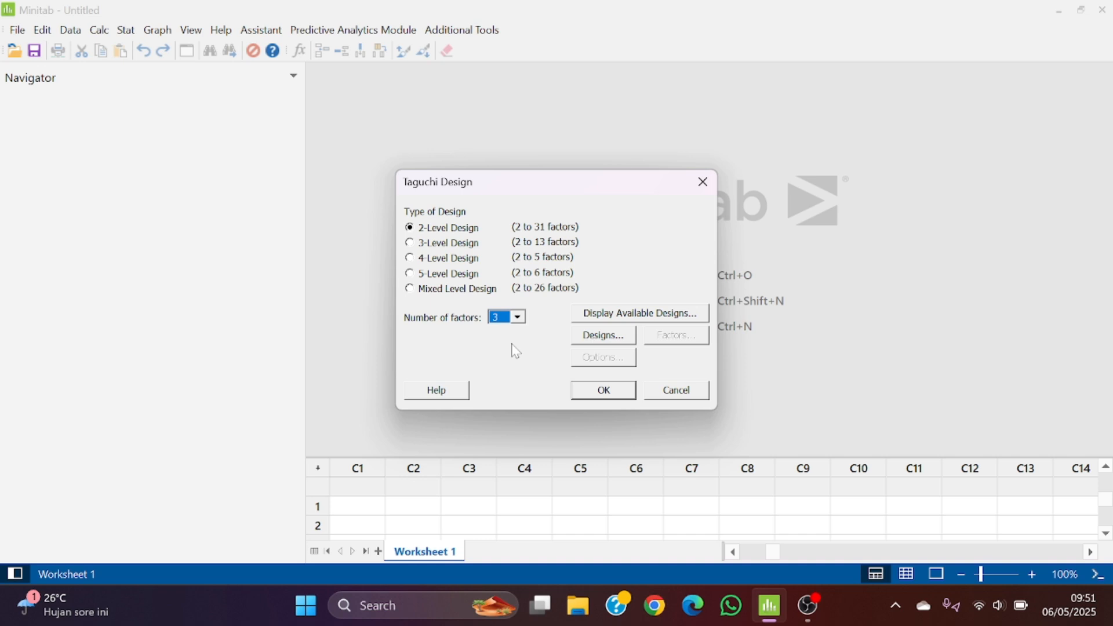
# Review the available Taguchi designs, and choose the L4 array (2^3) for the design
pyautogui.click(609, 316)
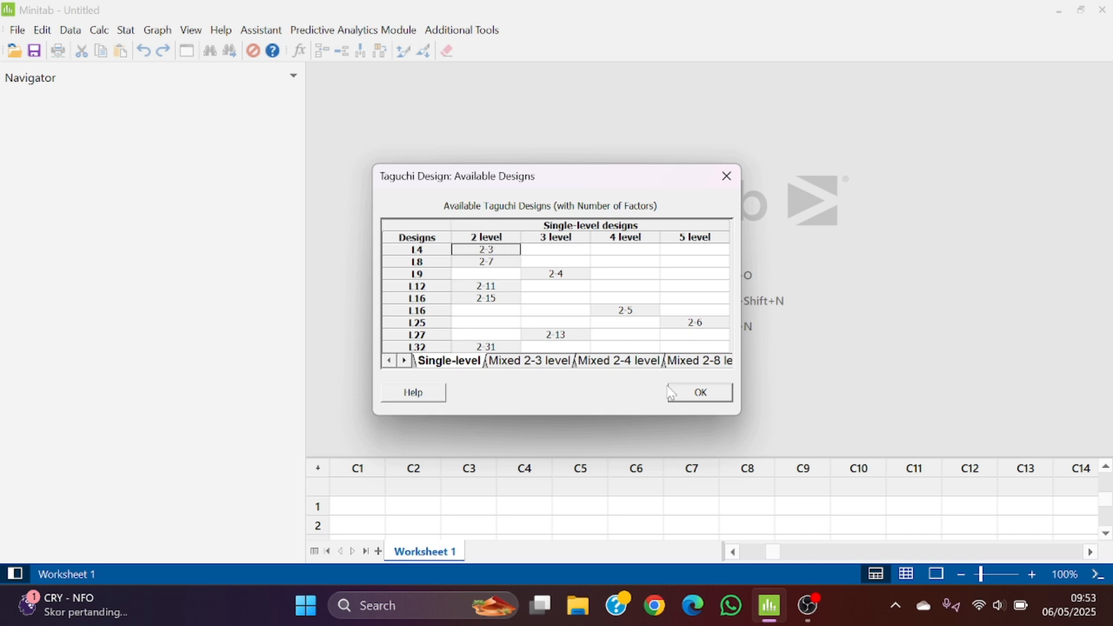
pyautogui.click(684, 392)
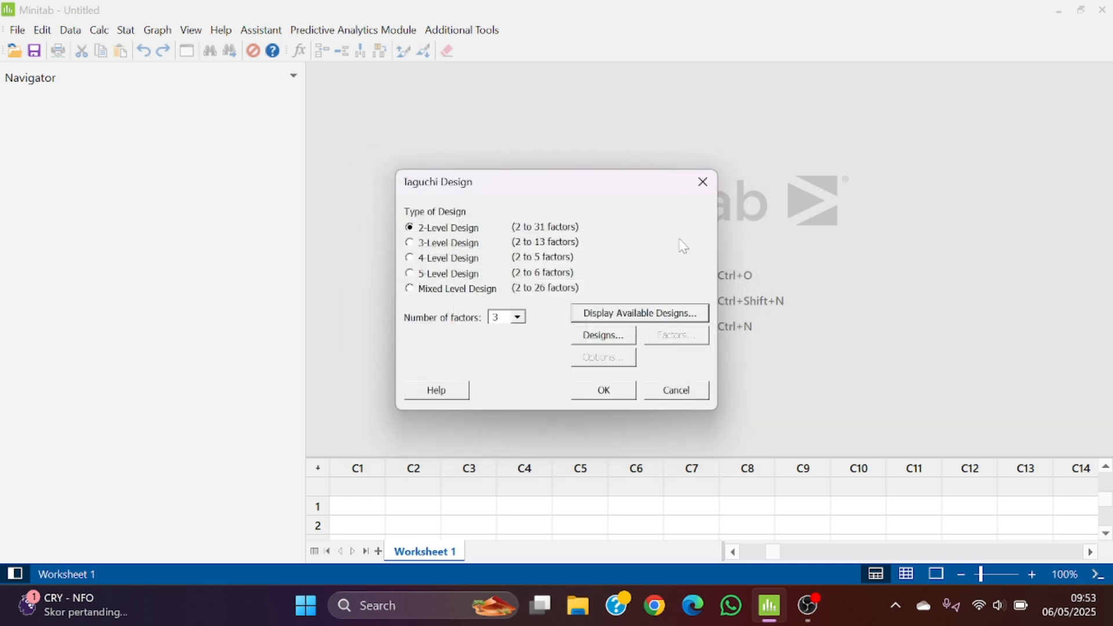
pyautogui.click(606, 336)
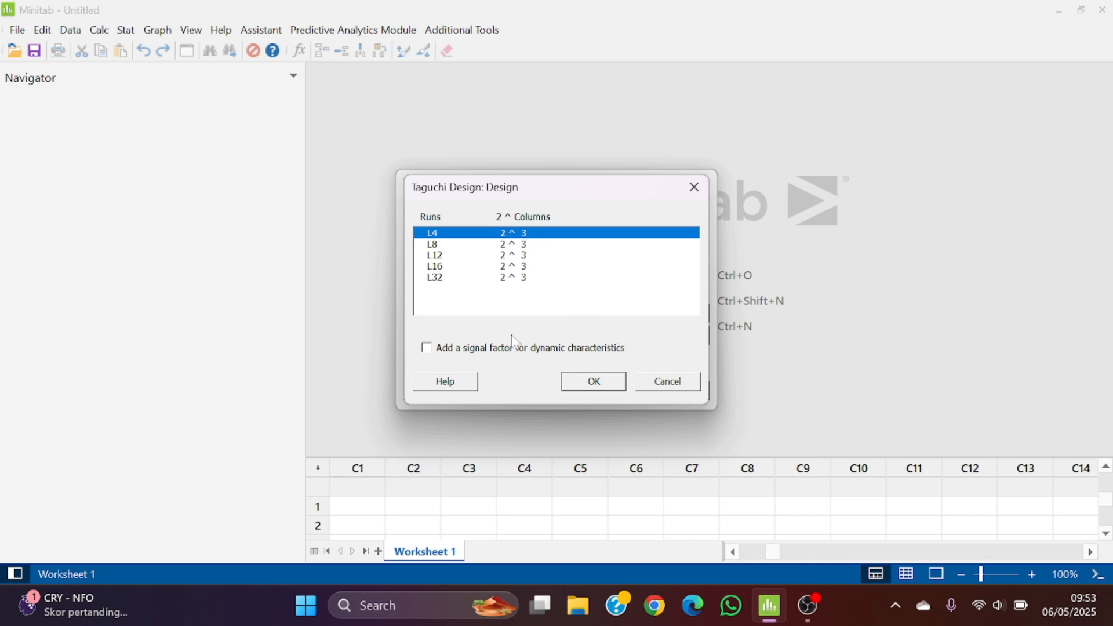
pyautogui.click(591, 384)
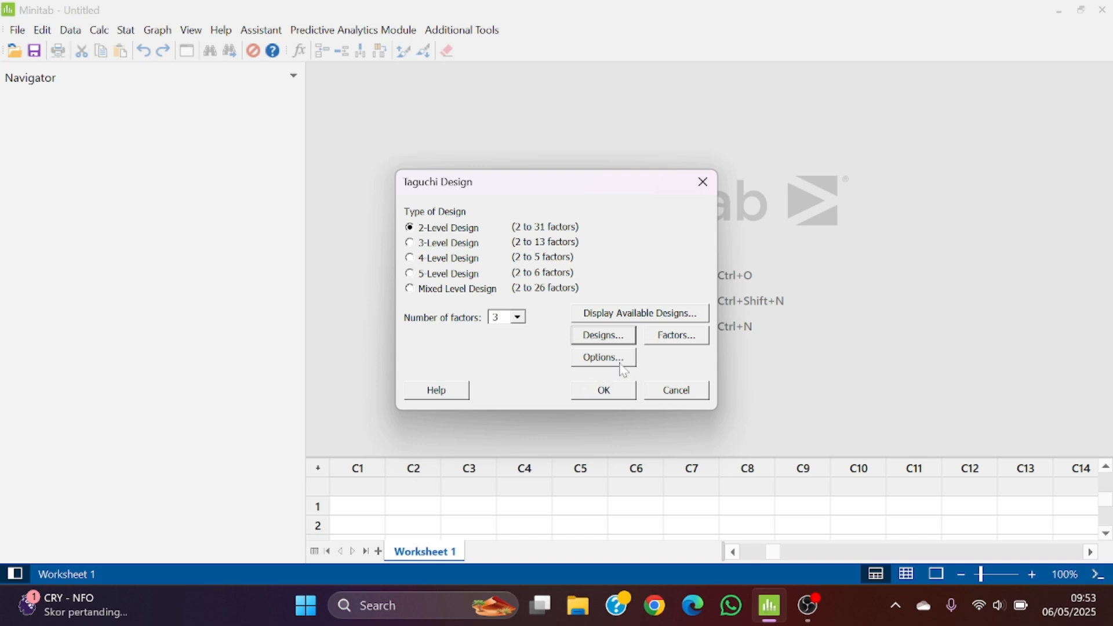
# Name factor A of the Taguchi design "Injection Pressure"
pyautogui.click(674, 335)
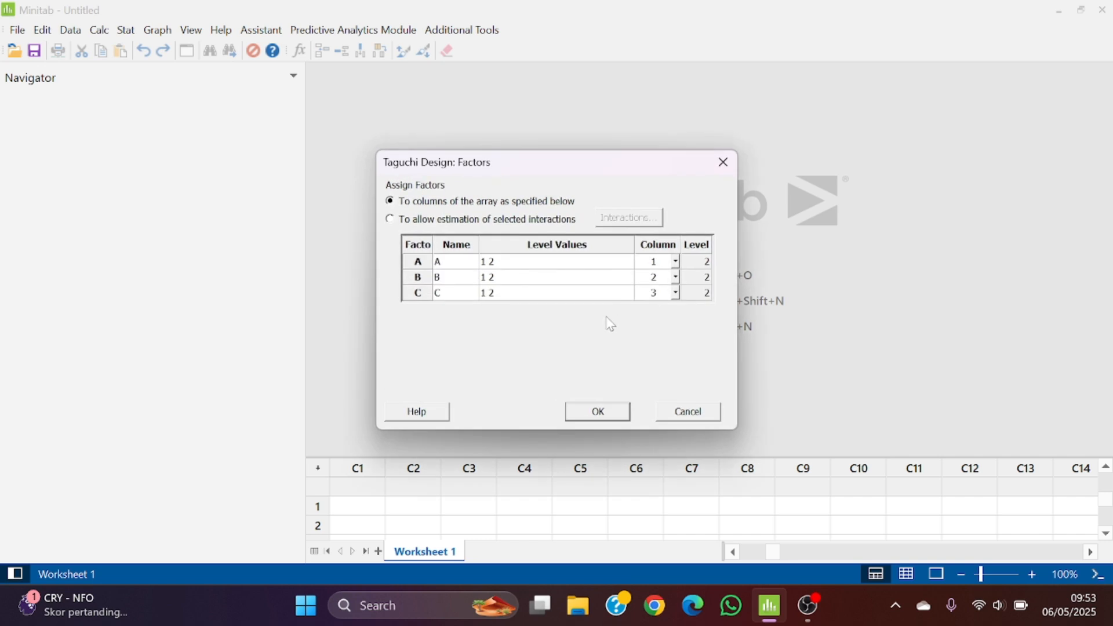
pyautogui.click(453, 265)
pyautogui.doubleClick(453, 264)
pyautogui.write('Injection Pressure')
# Name factor B "Mold Temperature"
pyautogui.doubleClick(441, 274)
pyautogui.press('BackSpace')
pyautogui.write('Mold ')
pyautogui.write('T')
pyautogui.write('emperatur')
pyautogui.write('e')
# Name factor C "Set Time"
pyautogui.write('C')
pyautogui.press('BackSpace')
pyautogui.press('BackSpace')
pyautogui.press('BackSpace')
pyautogui.press('BackSpace')
pyautogui.press('BackSpace')
pyautogui.press('BackSpace')
pyautogui.write('Set Time')
# Set the level values of the Injection Pressure factor to 250psi and 350psi
pyautogui.click(529, 268)
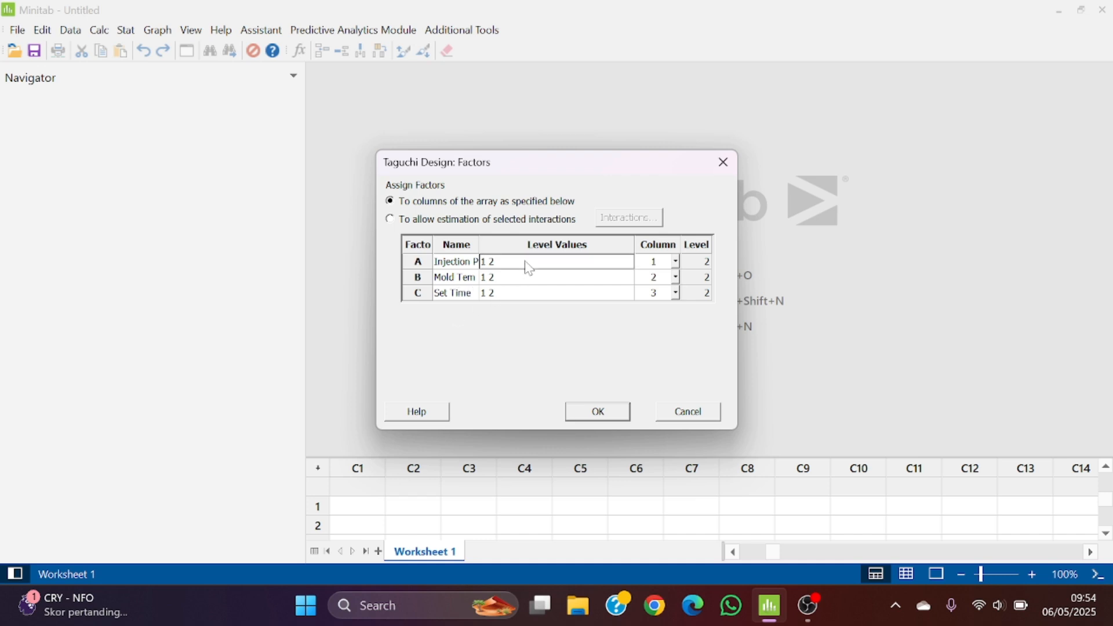
pyautogui.hotkey('shift', 'End')
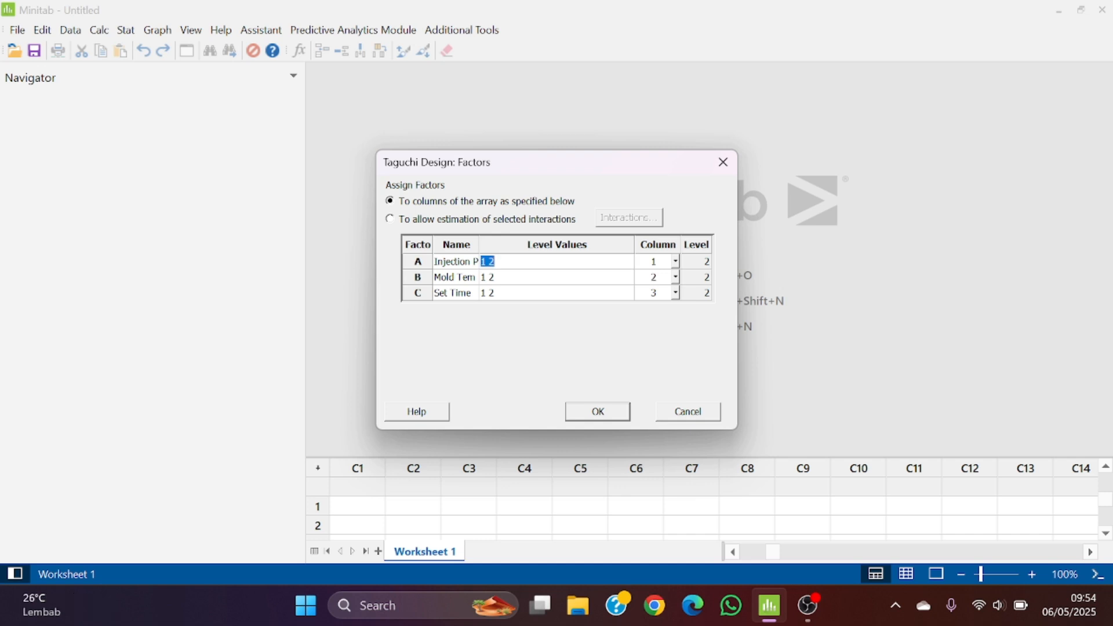
pyautogui.write('250')
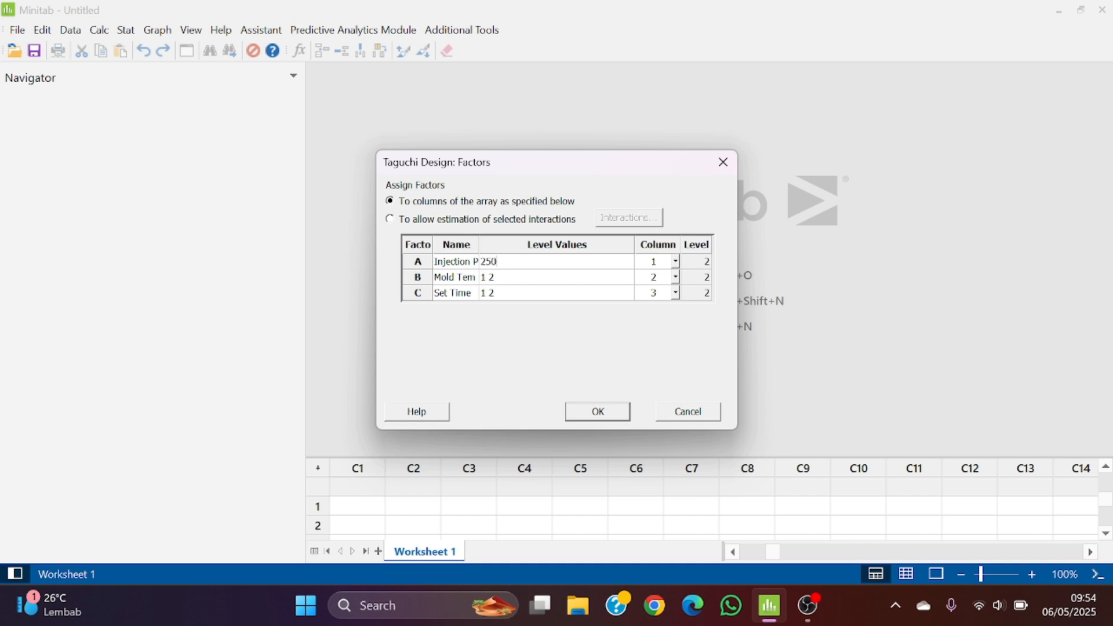
pyautogui.write('psi')
pyautogui.write('350psi')
# Set the level values of the Mold Temperature factor to 150F and 250F
pyautogui.click(529, 279)
pyautogui.write('150')
pyautogui.write('F')
pyautogui.write('250F')
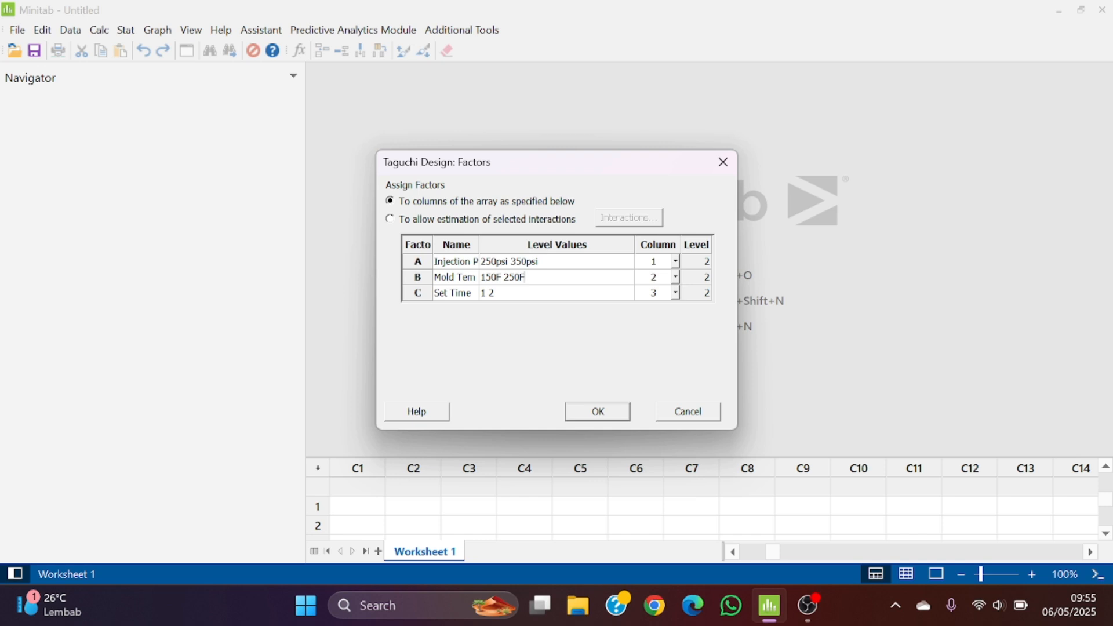
# Set the level values of the Set Time factor to 6s and 9s, and accept the factor definitions
pyautogui.click(517, 297)
pyautogui.hotkey('ctrl', 'a')
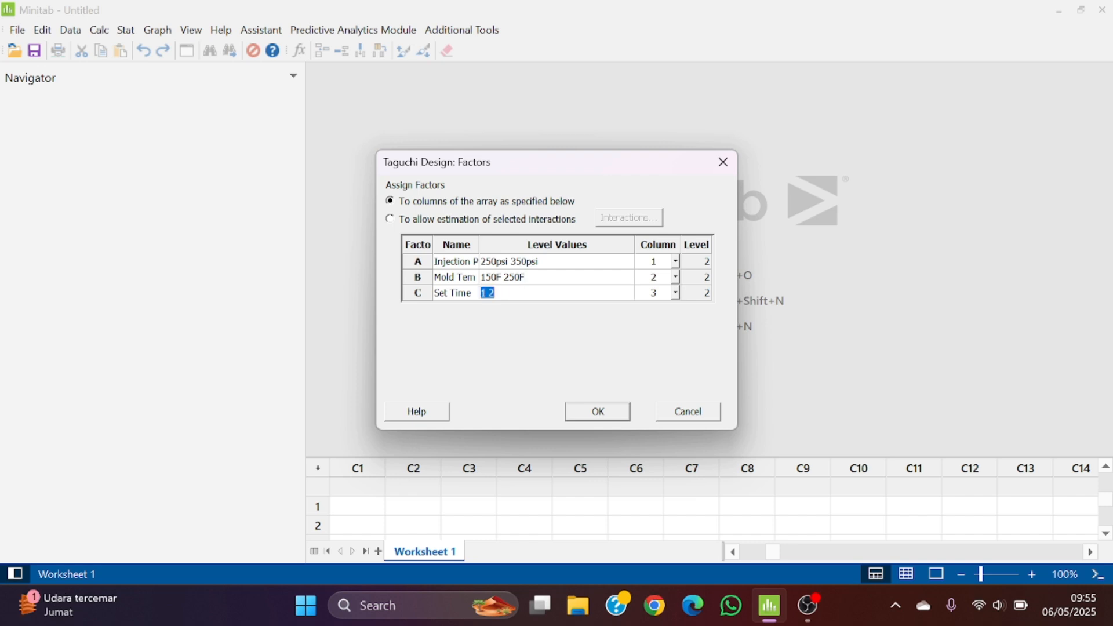
pyautogui.write('6s 9s')
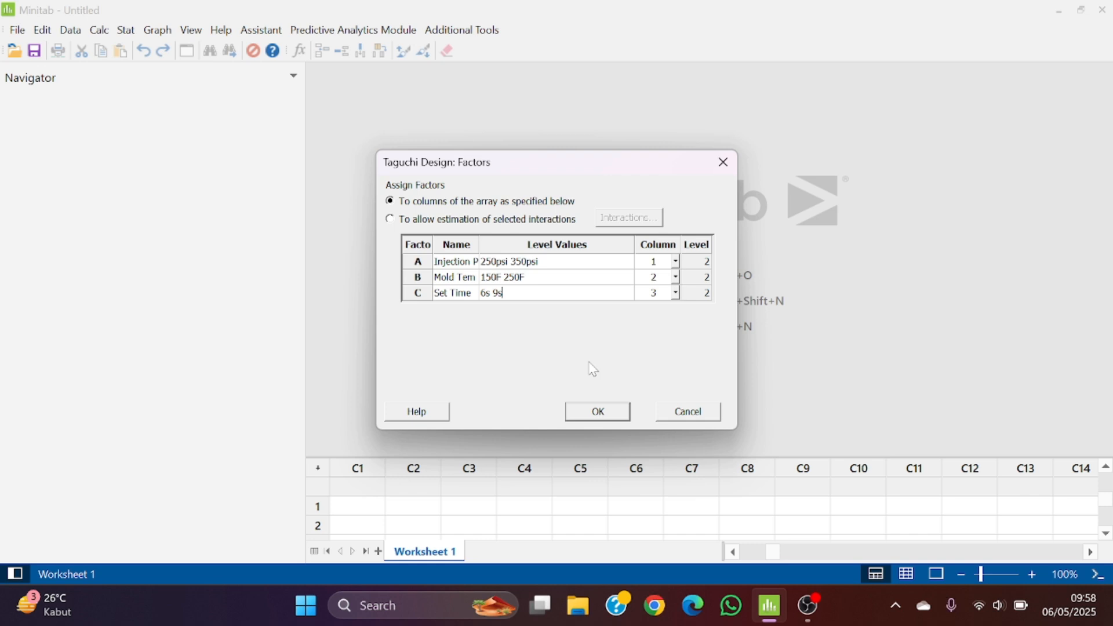
pyautogui.click(584, 412)
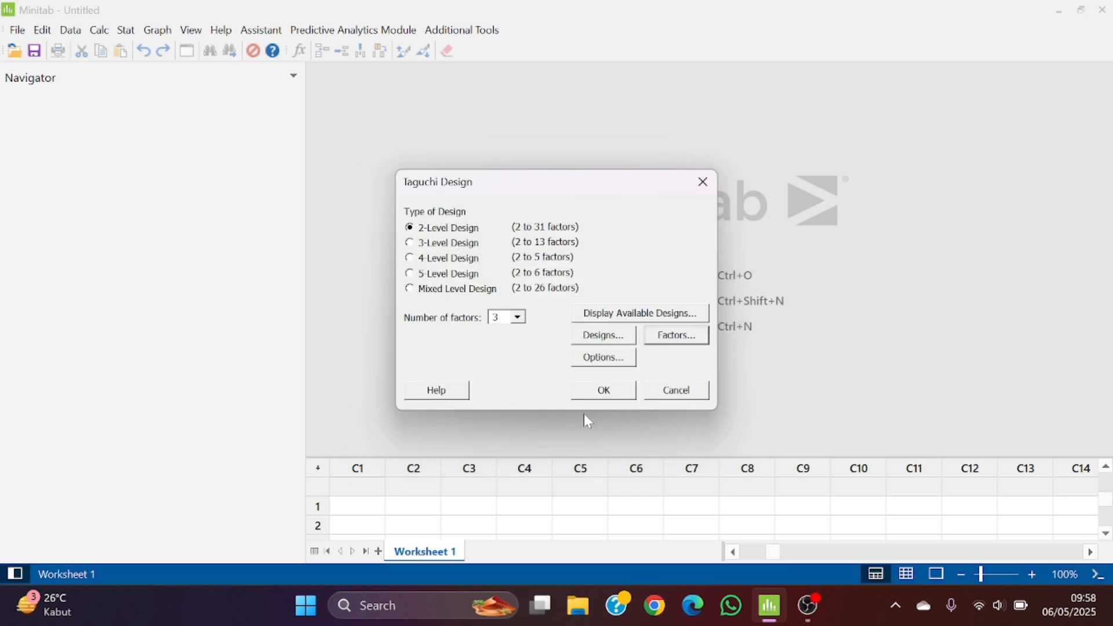
# Keep the option to store the design in the worksheet, and generate the Taguchi design
pyautogui.click(597, 365)
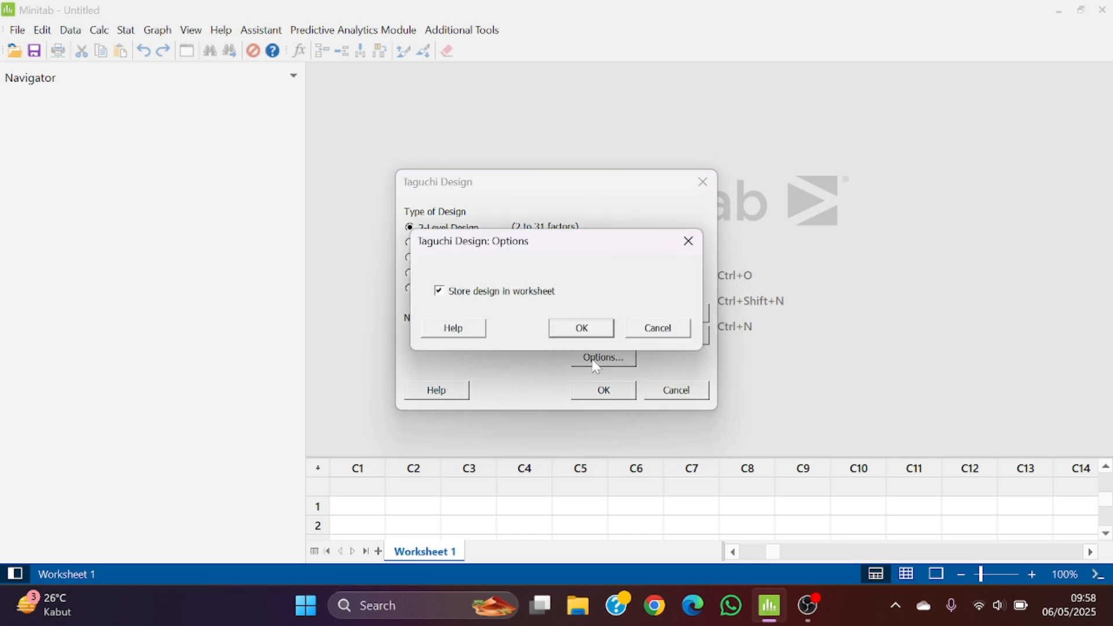
pyautogui.click(582, 329)
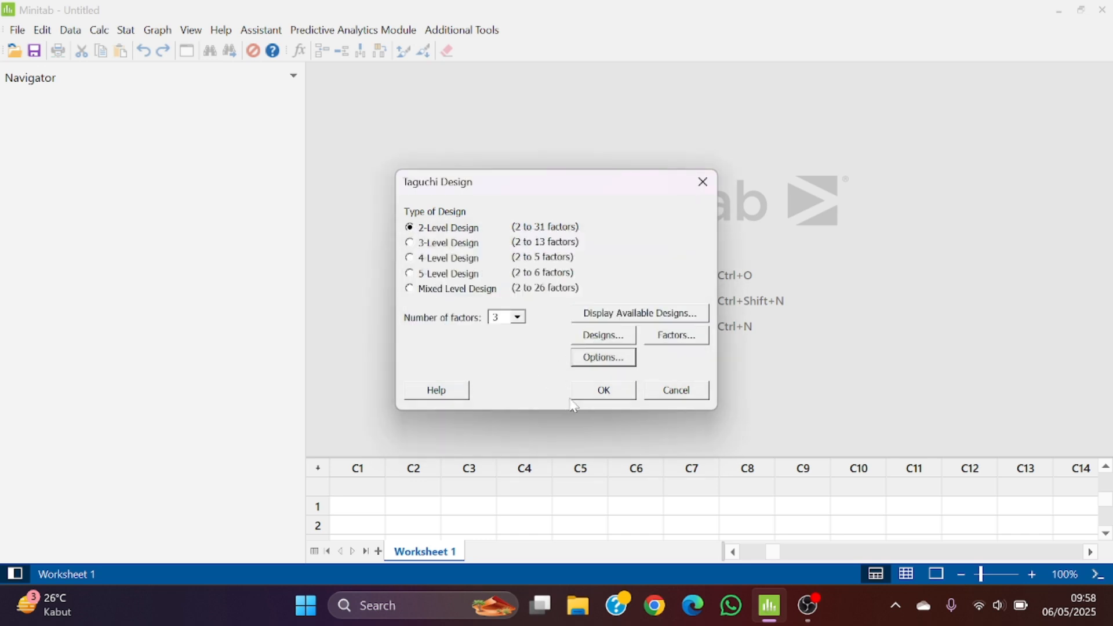
pyautogui.click(600, 394)
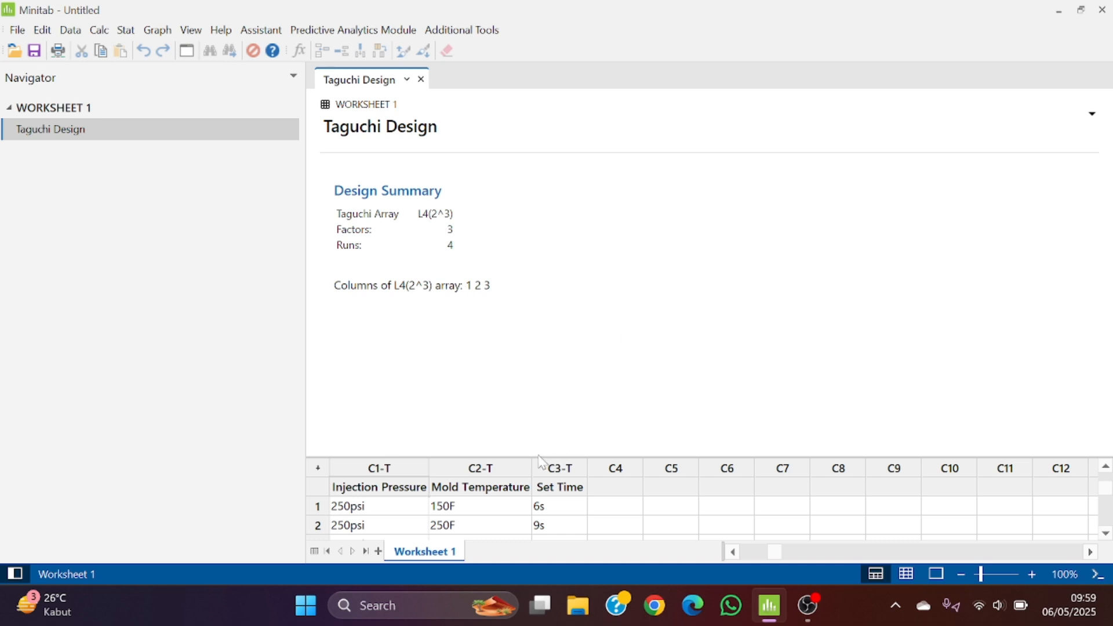
# Enlarge the worksheet area to show all runs, and name column C4 "Hasil Uji Kekerasan"
pyautogui.moveTo(542, 455); pyautogui.dragTo(566, 380)
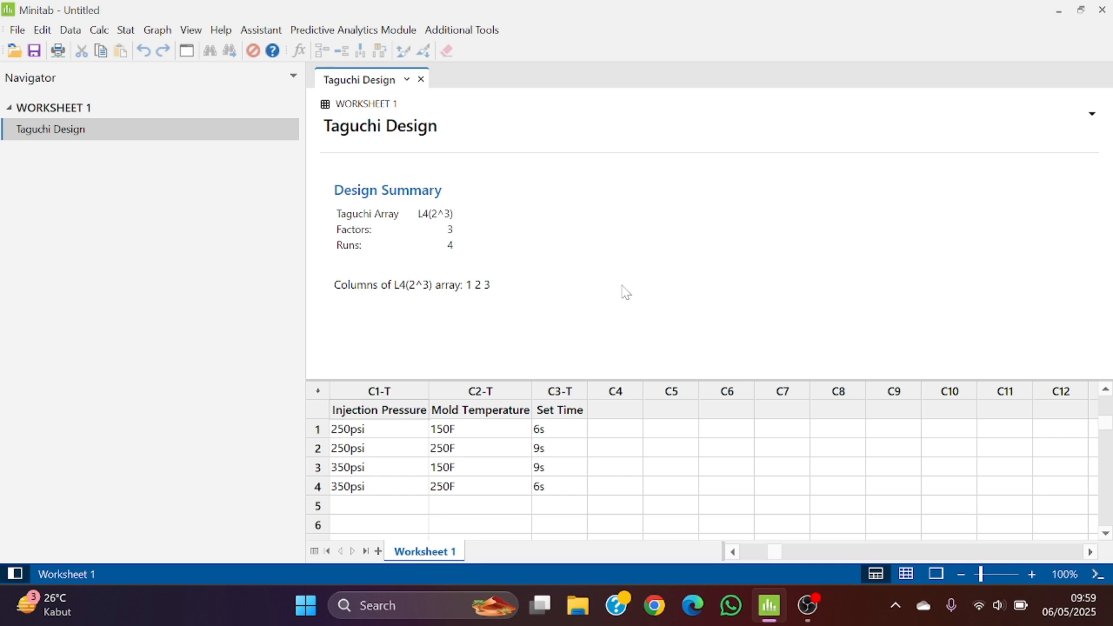
pyautogui.click(608, 410)
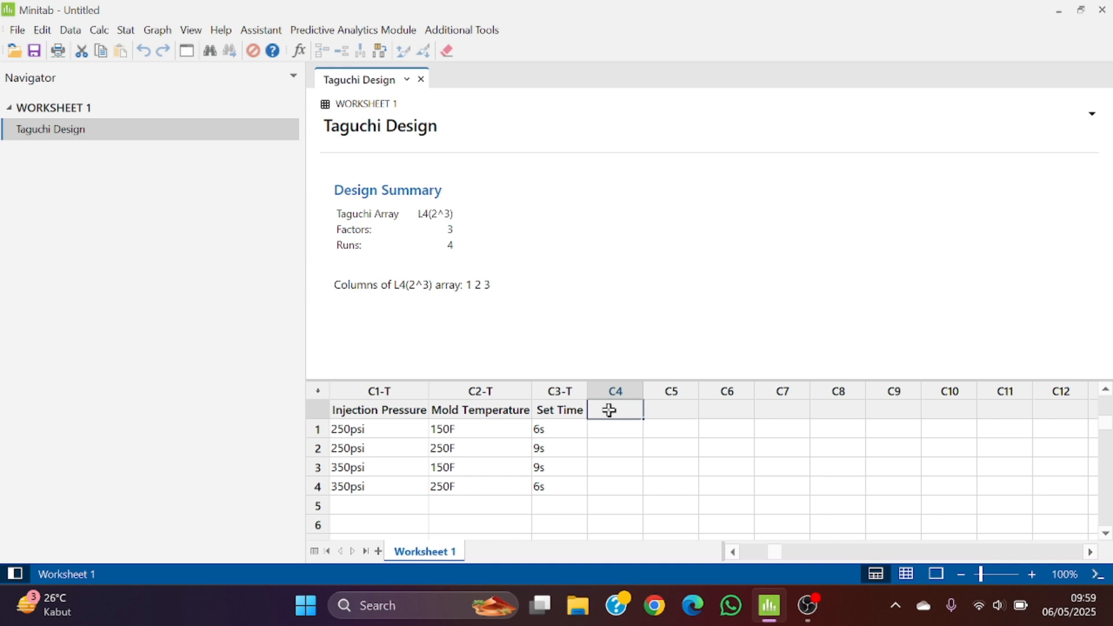
pyautogui.write('Hasil U')
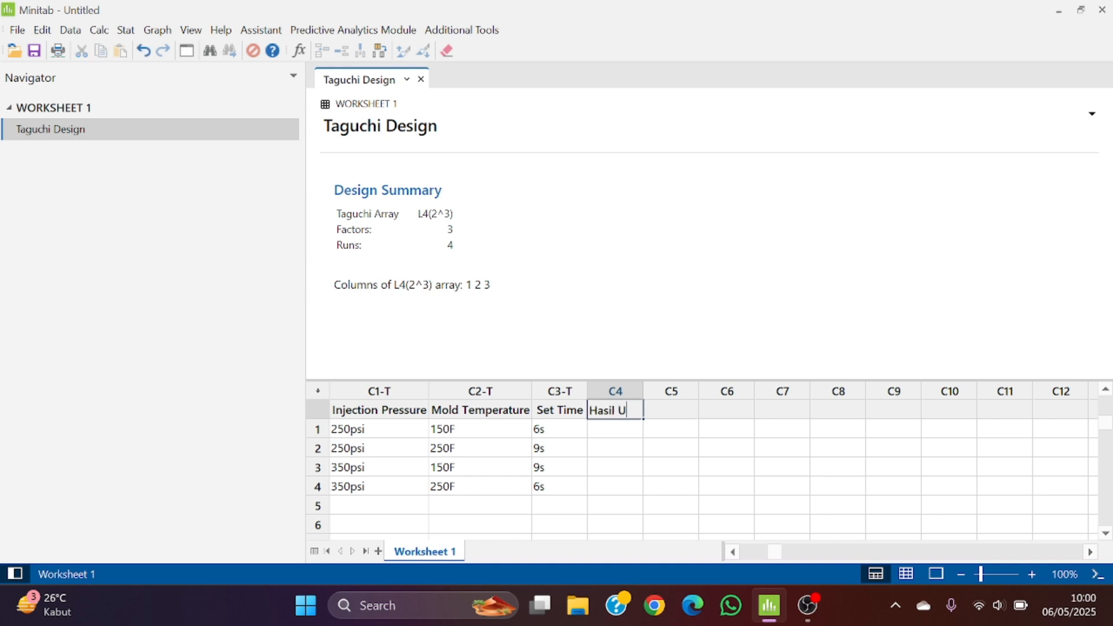
pyautogui.write('ji Kekerasan')
pyautogui.press('Return')
# Enter the hardness test results 30, 25, 34 and 27 for runs 1 to 4 in column C4
pyautogui.write('30')
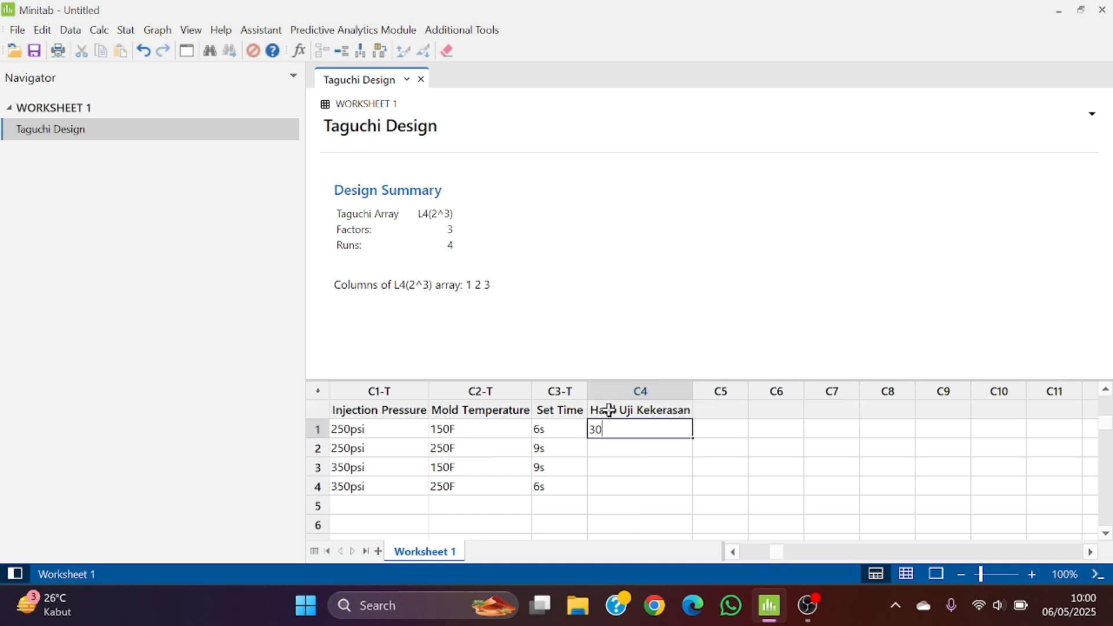
pyautogui.press('Return')
pyautogui.write('25')
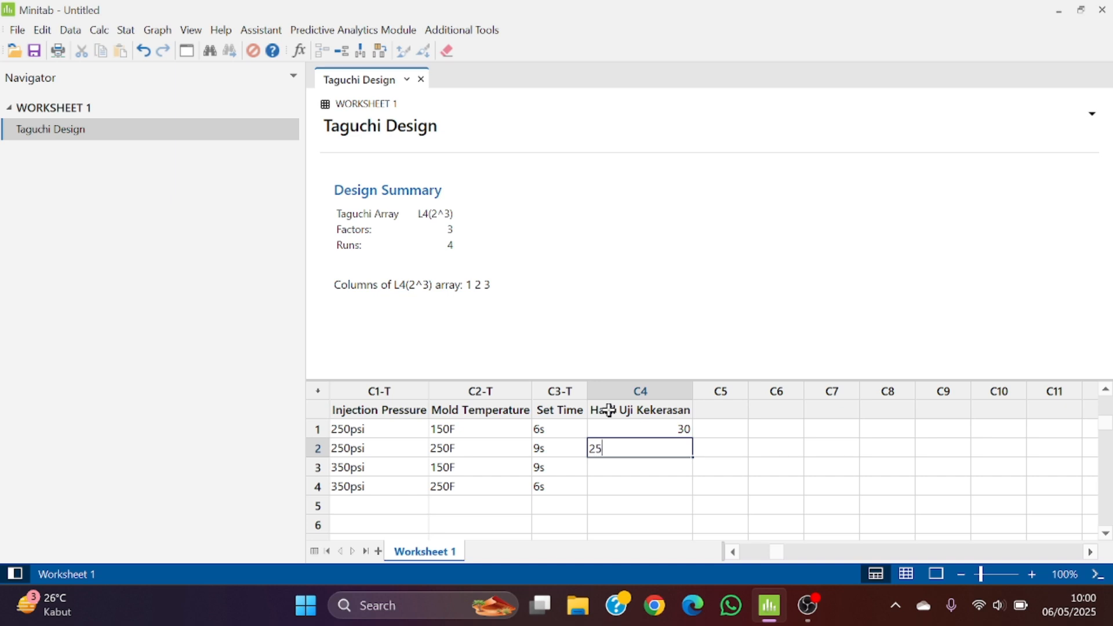
pyautogui.press('Return')
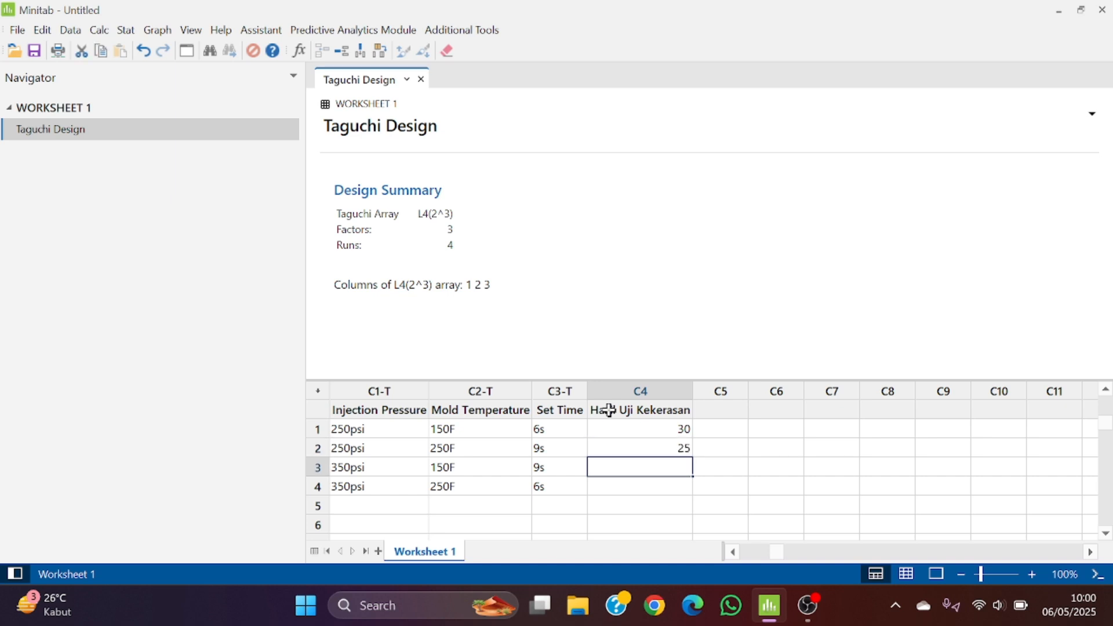
pyautogui.write('223')
pyautogui.press('BackSpace')
pyautogui.press('BackSpace')
pyautogui.press('BackSpace')
pyautogui.write('34')
pyautogui.press('Return')
pyautogui.write('2')
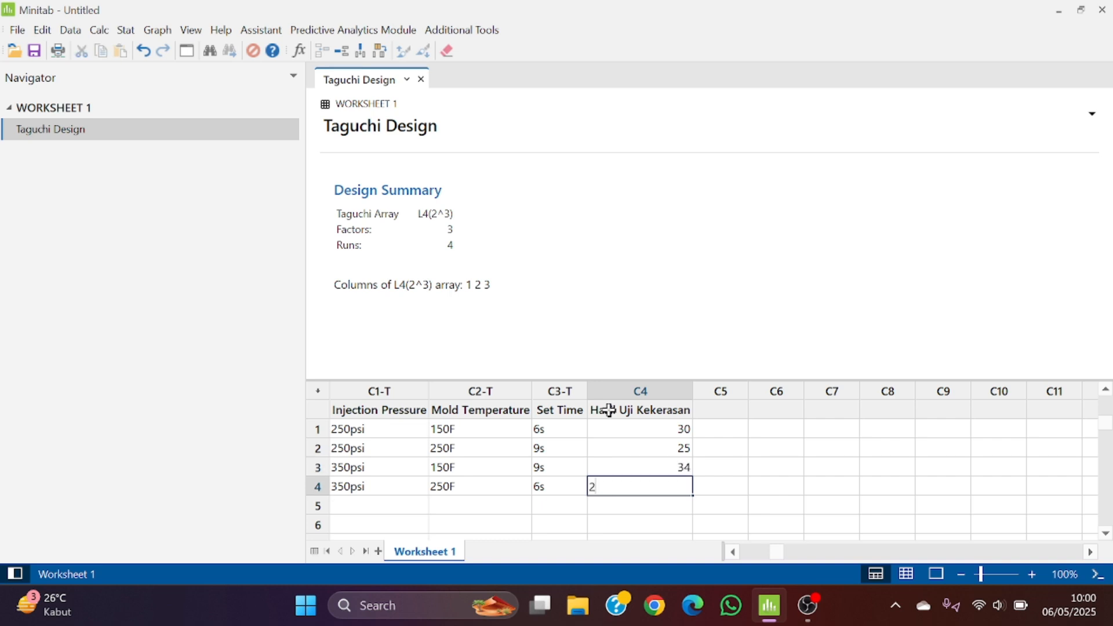
pyautogui.write('7')
pyautogui.press('Return')
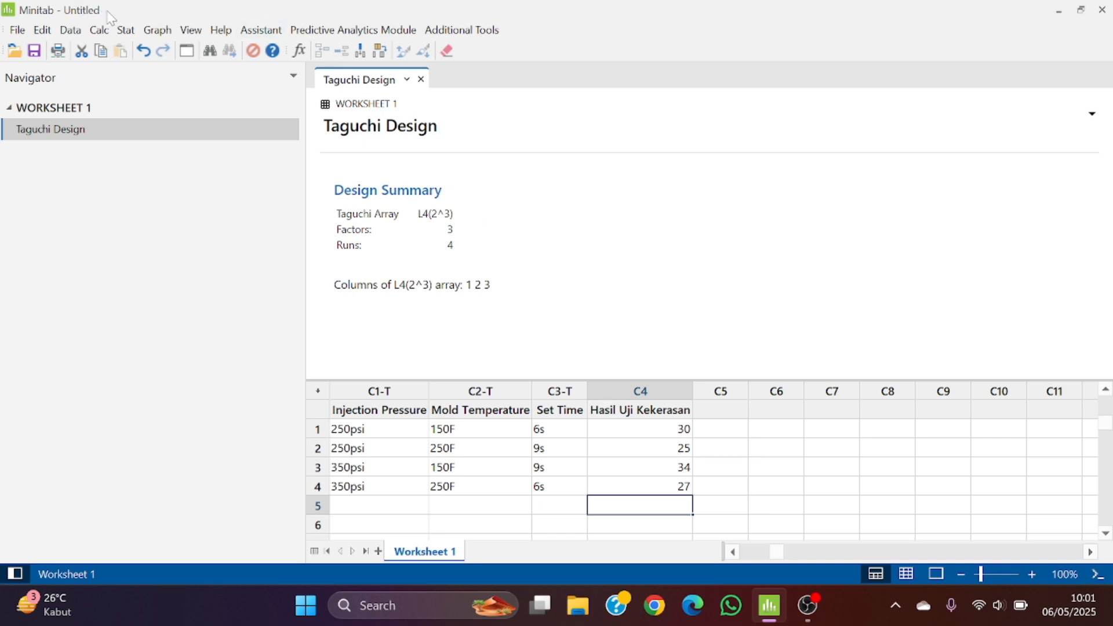
# Start analyzing the Taguchi design with "Hasil Uji Kekerasan" as the response data
pyautogui.click(126, 30)
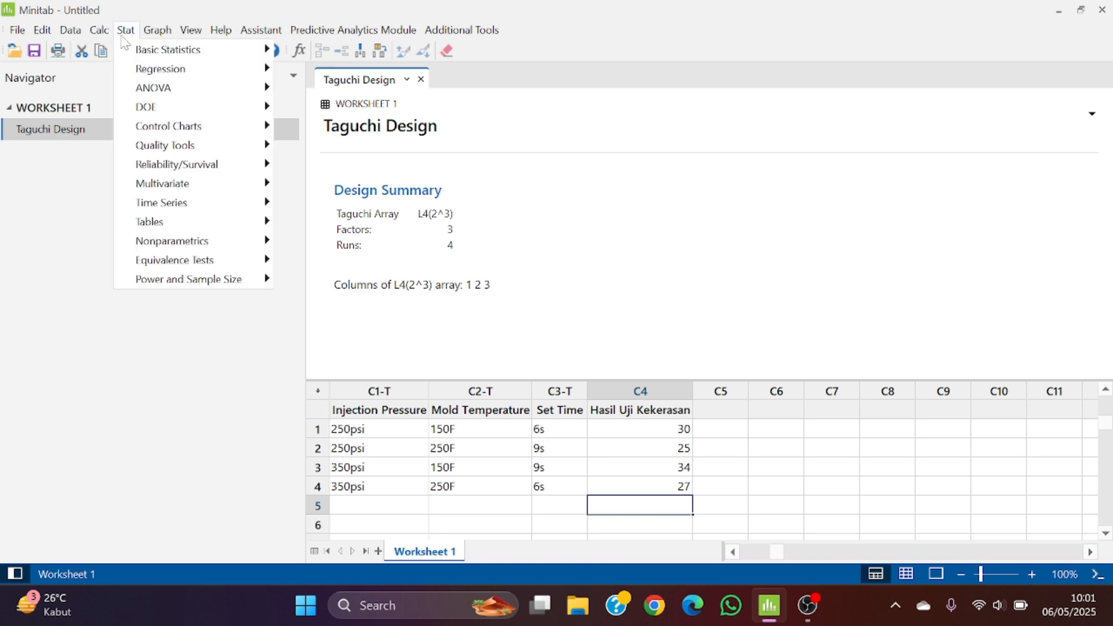
pyautogui.moveTo(155, 89)
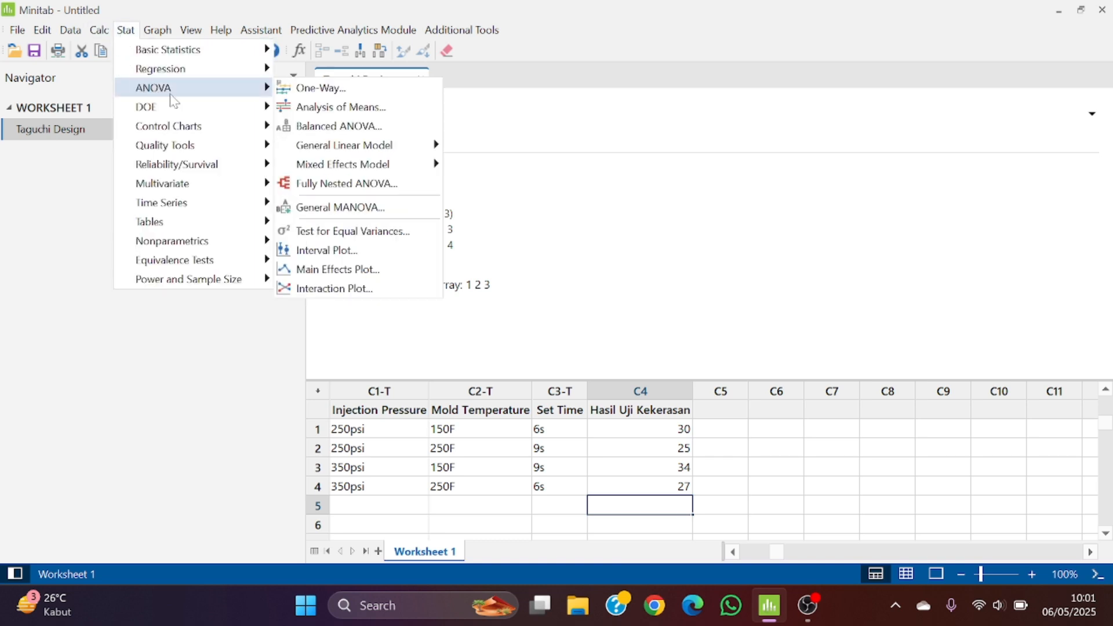
pyautogui.moveTo(226, 113)
pyautogui.moveTo(318, 115)
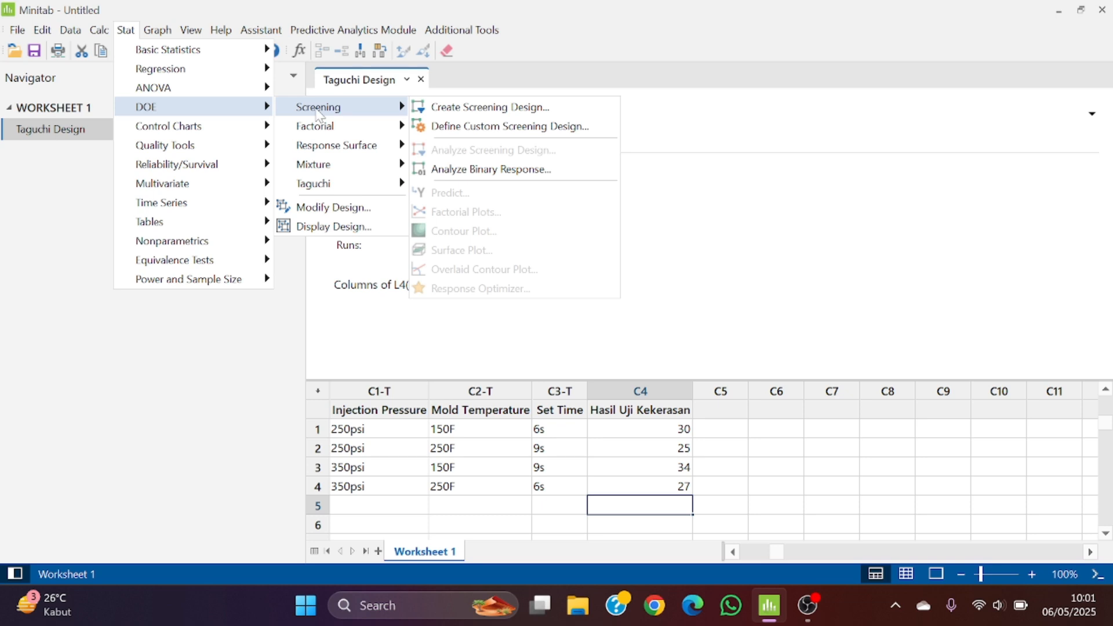
pyautogui.moveTo(358, 187)
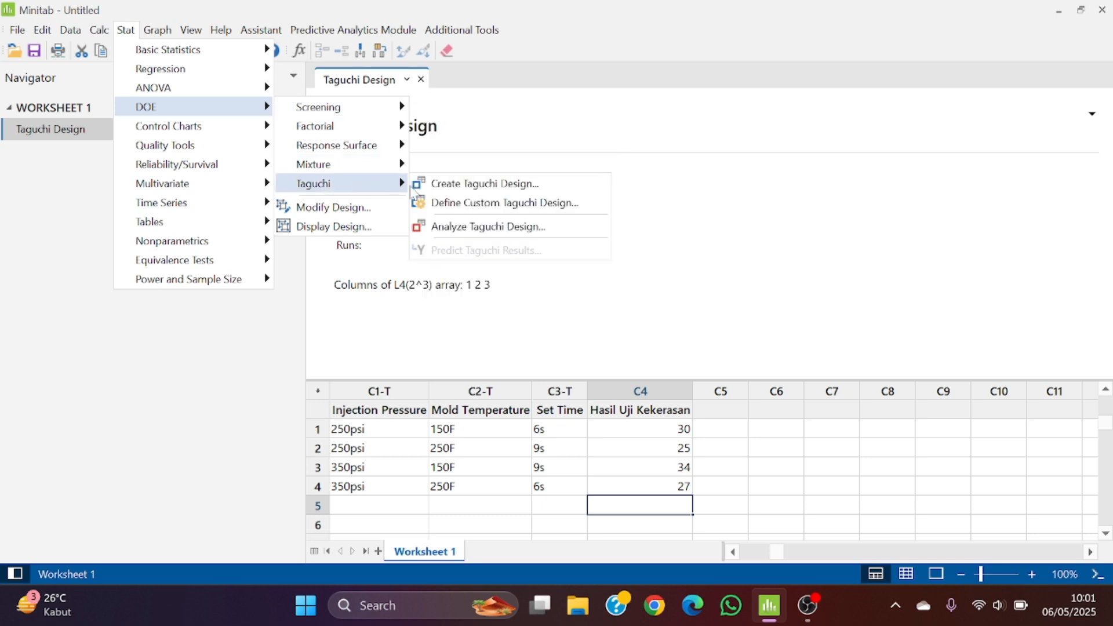
pyautogui.click(454, 229)
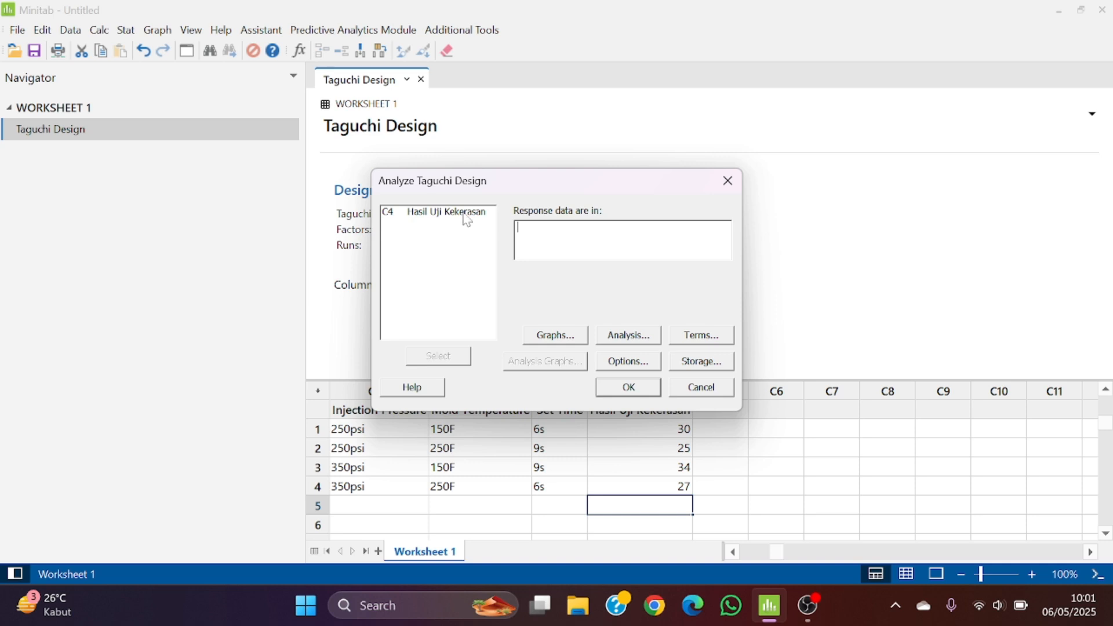
pyautogui.click(466, 213)
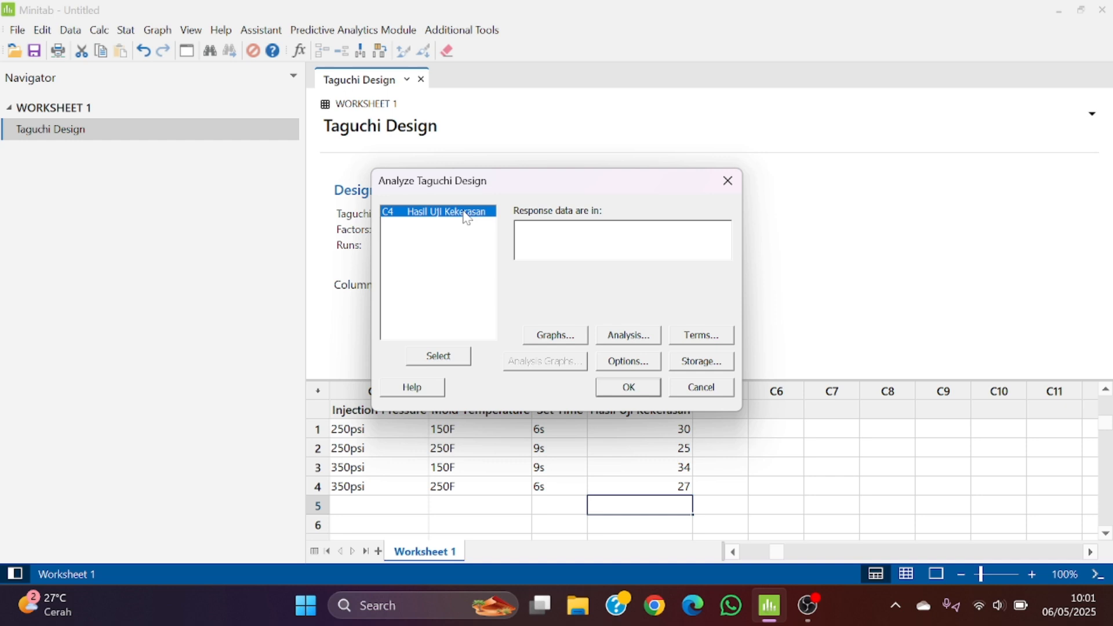
pyautogui.click(454, 357)
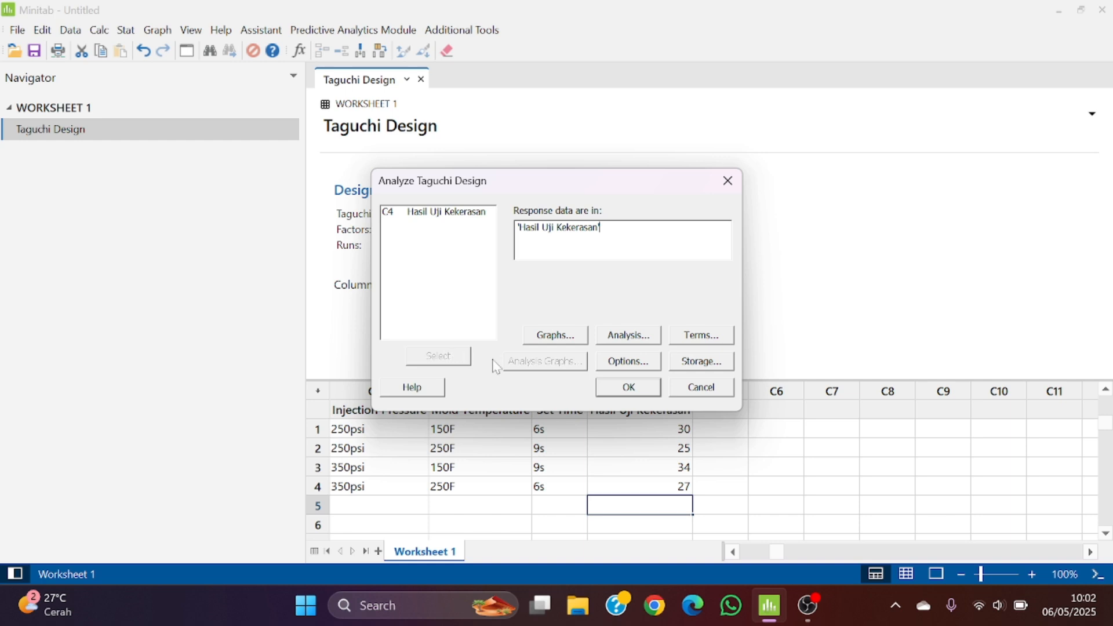
# Exclude signal to noise ratios from both the plots and the response tables of the analysis, keeping only means
pyautogui.click(544, 342)
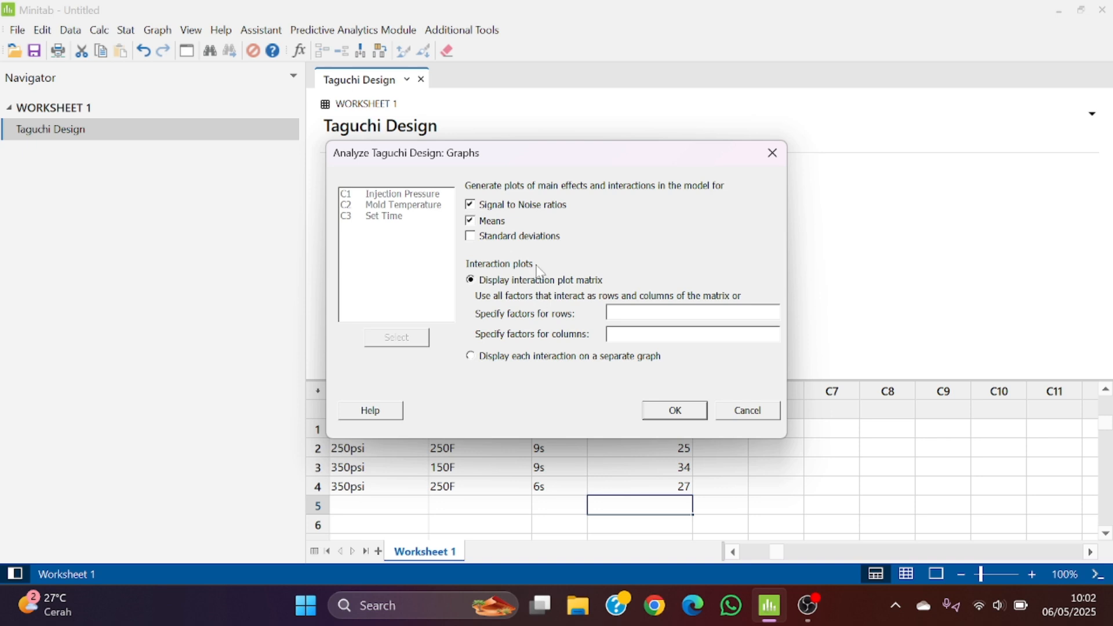
pyautogui.click(471, 205)
pyautogui.click(655, 419)
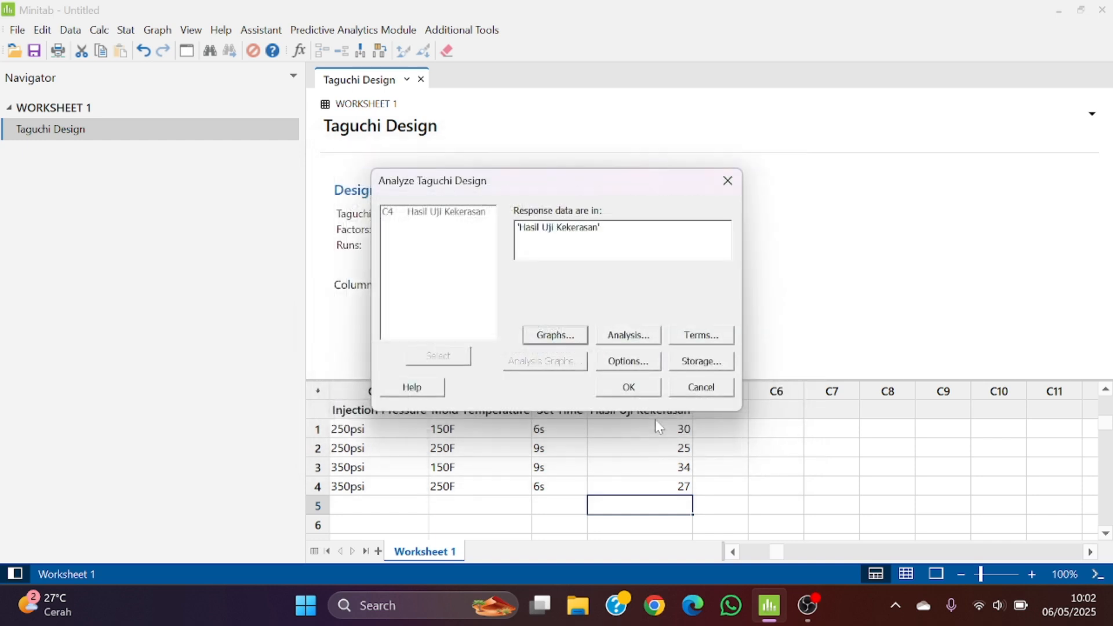
pyautogui.click(629, 335)
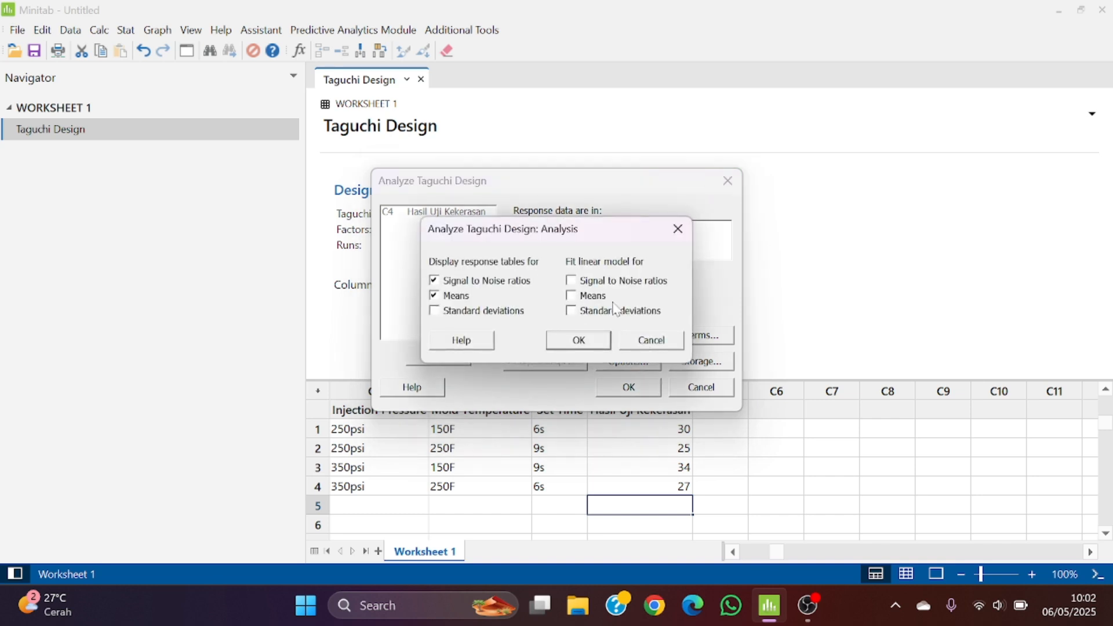
pyautogui.click(435, 280)
pyautogui.click(579, 341)
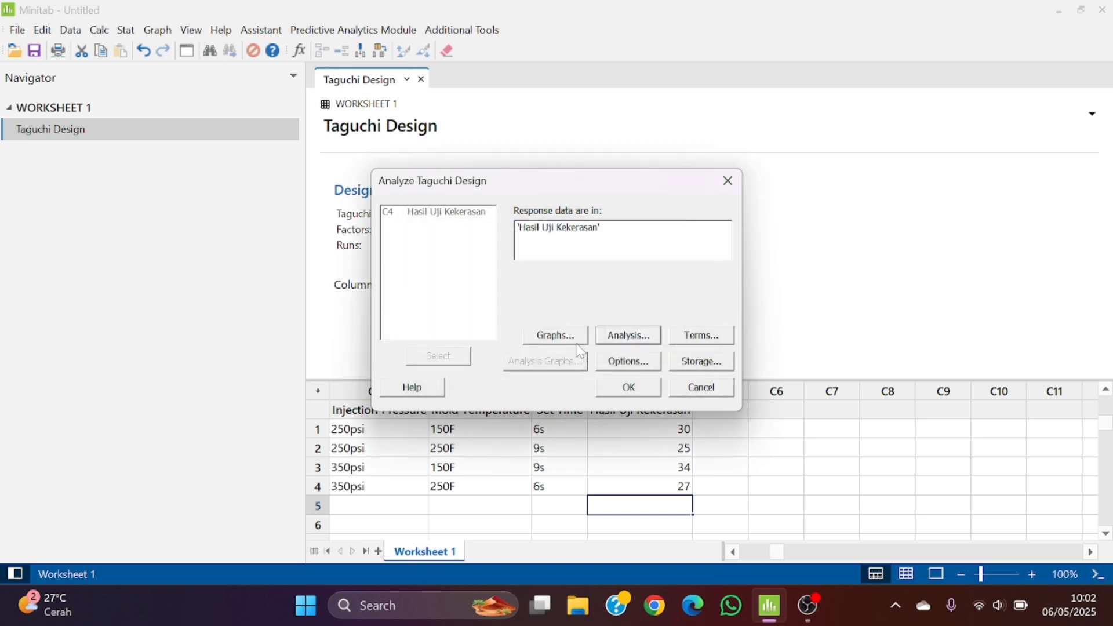
# Keep the three main factors as the model terms, and set the signal to noise ratio to "Larger is better"
pyautogui.click(699, 338)
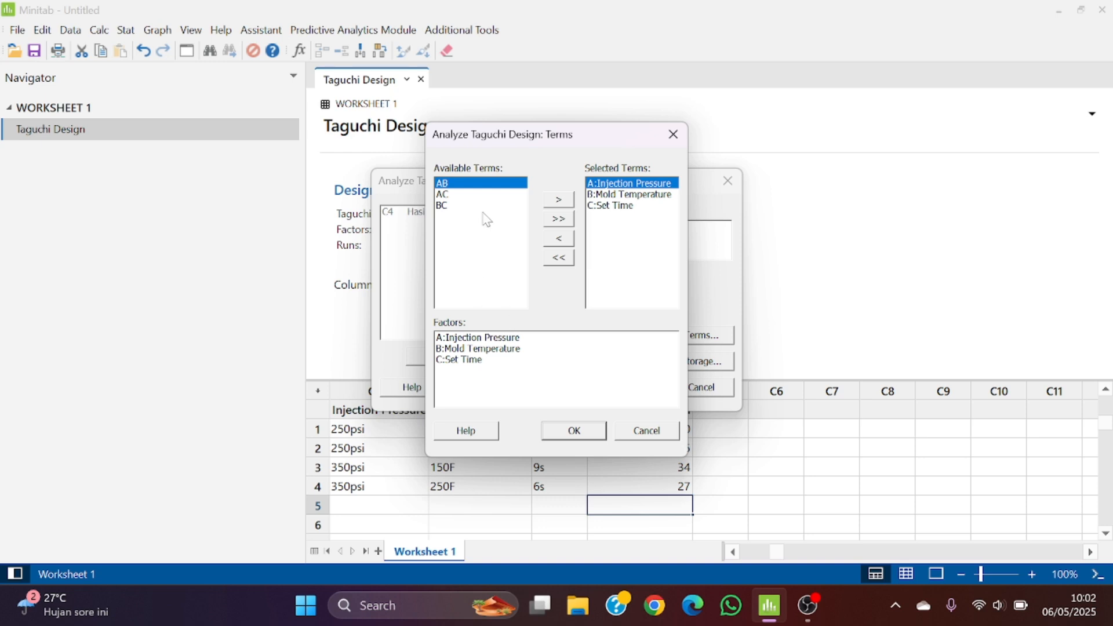
pyautogui.click(553, 429)
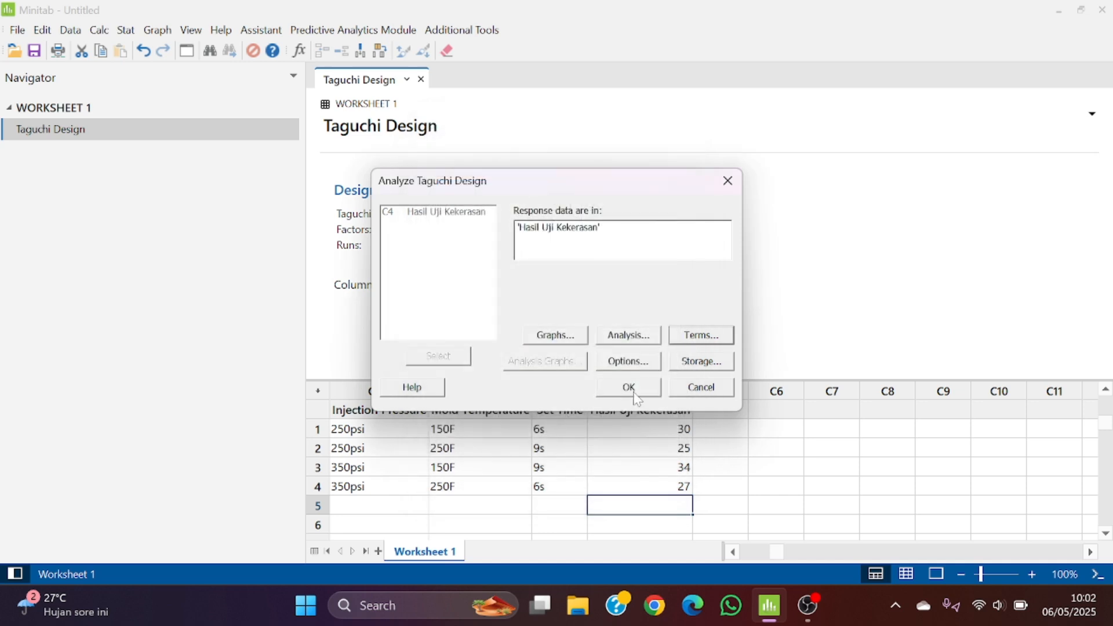
pyautogui.click(627, 361)
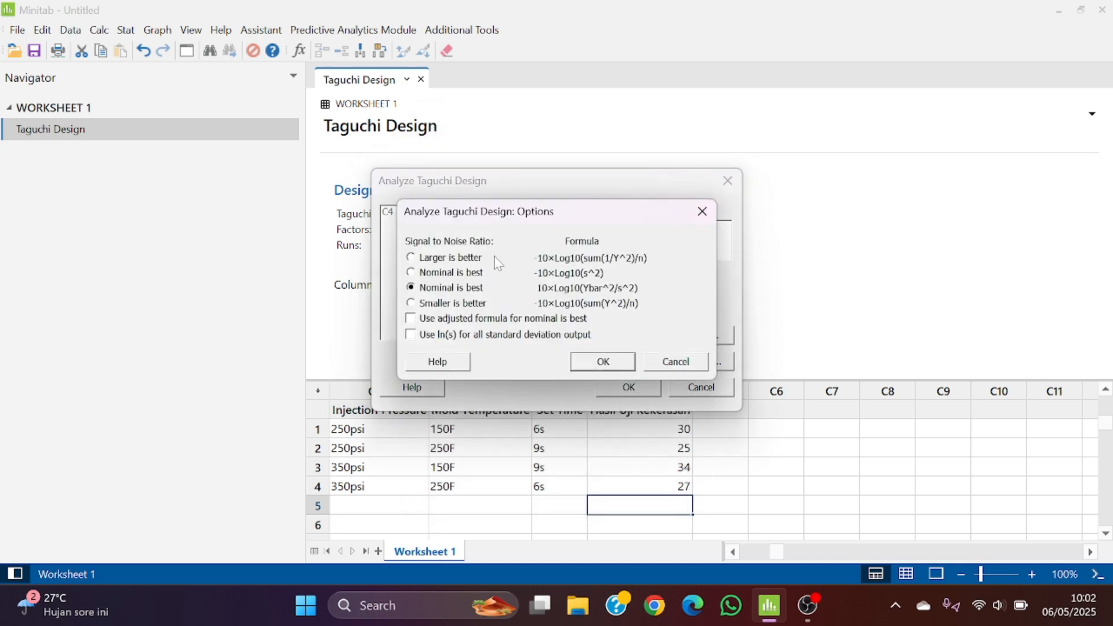
pyautogui.click(467, 258)
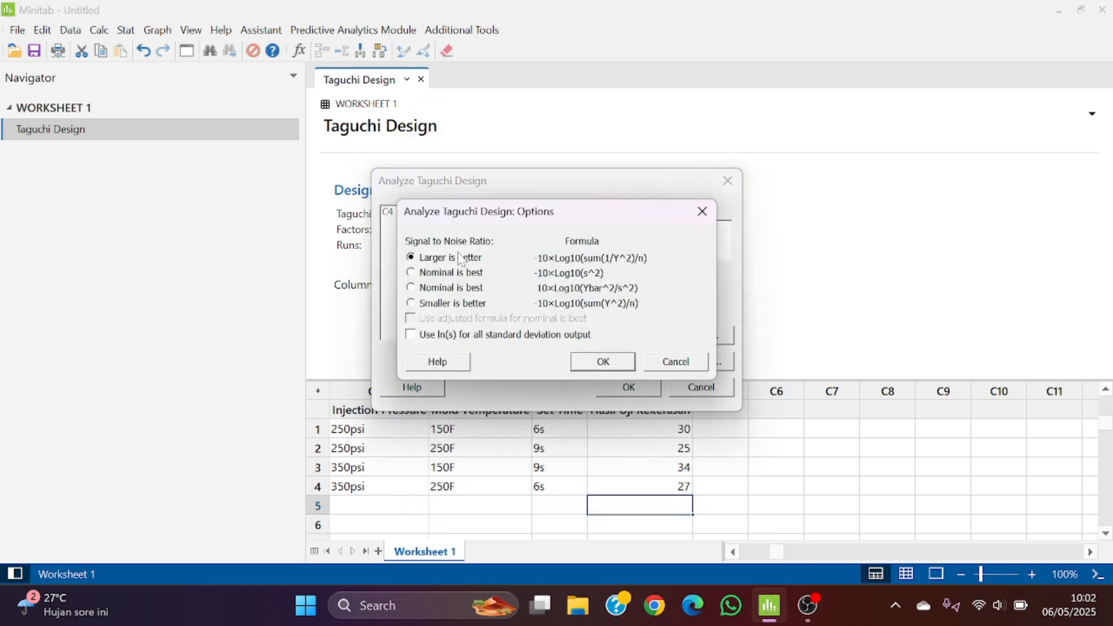
pyautogui.click(603, 362)
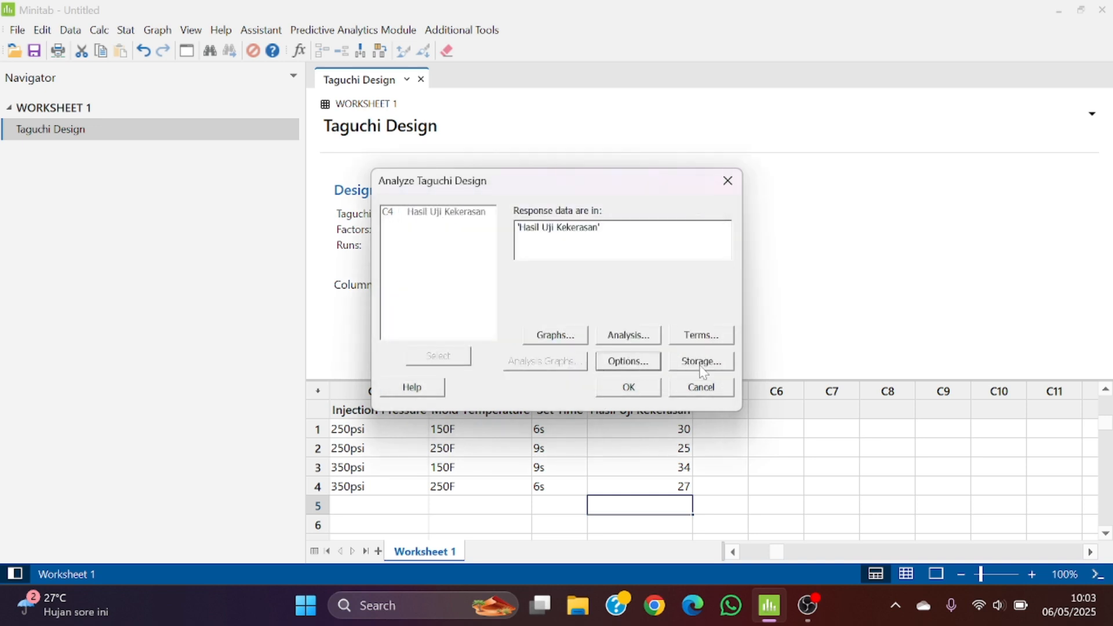
# Choose to store the means in the worksheet, and run the Taguchi analysis
pyautogui.click(702, 364)
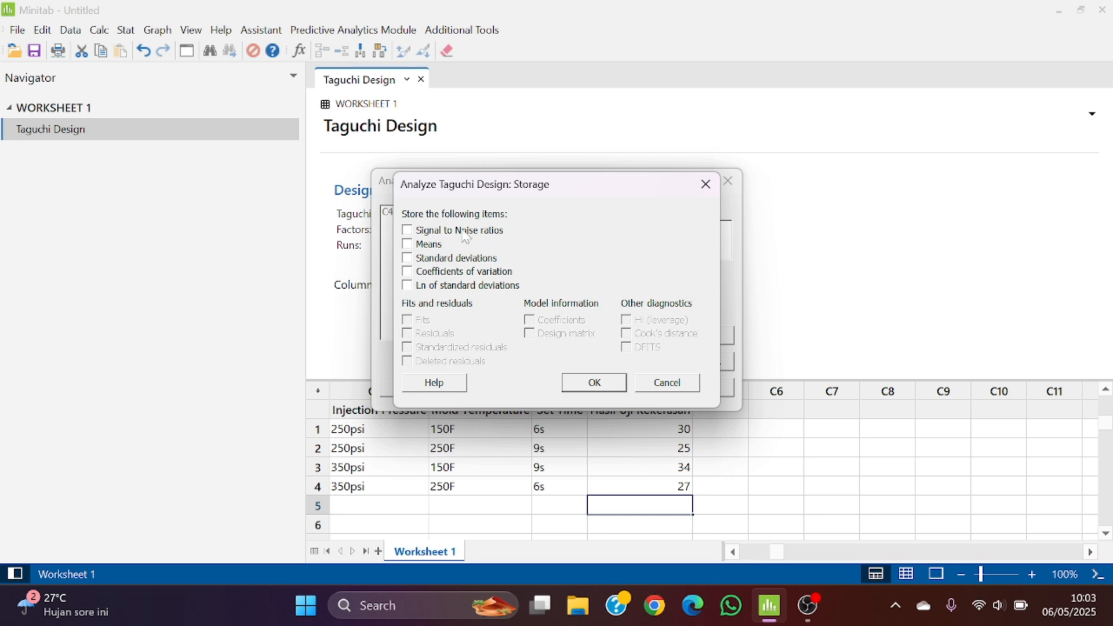
pyautogui.click(417, 248)
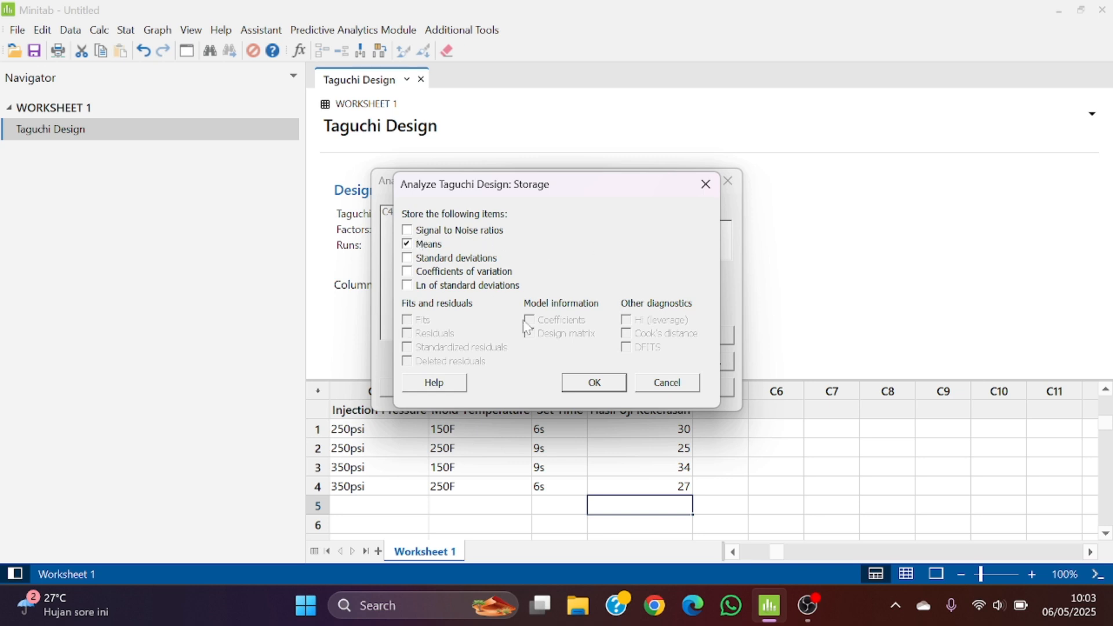
pyautogui.click(582, 387)
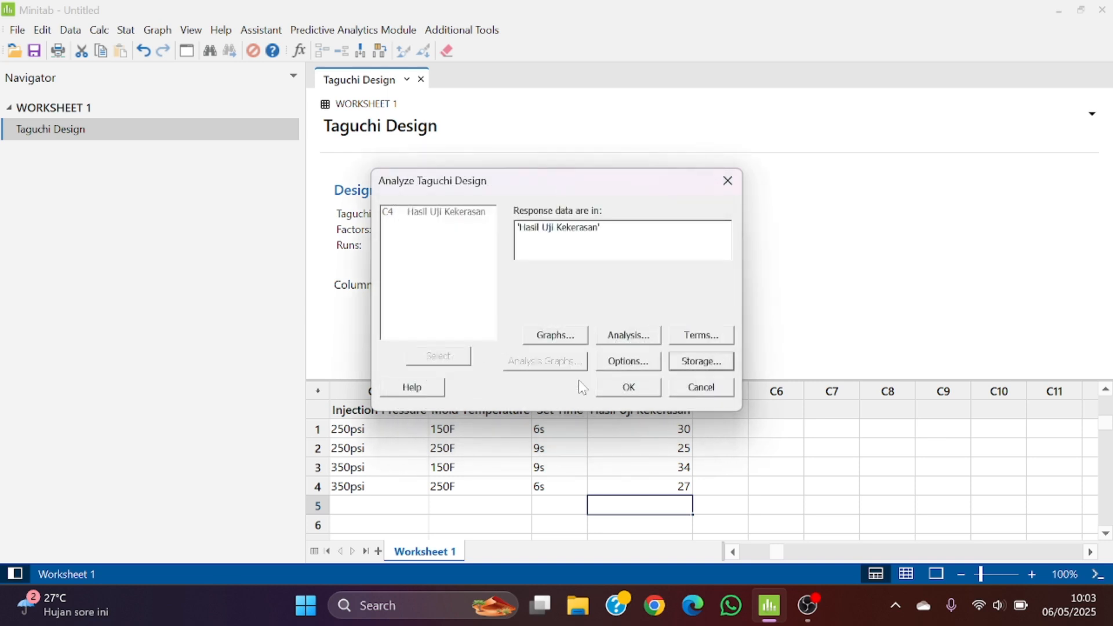
pyautogui.click(629, 387)
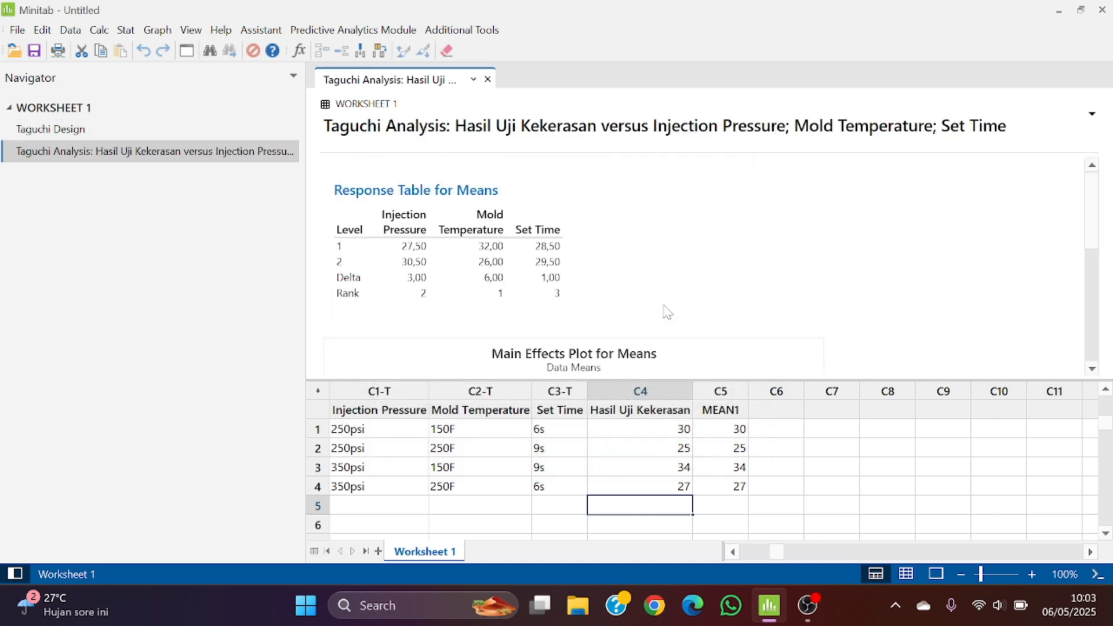
# Examine the response table and the main effects plot for means in the Taguchi analysis output
pyautogui.scroll(-5, 667, 312)
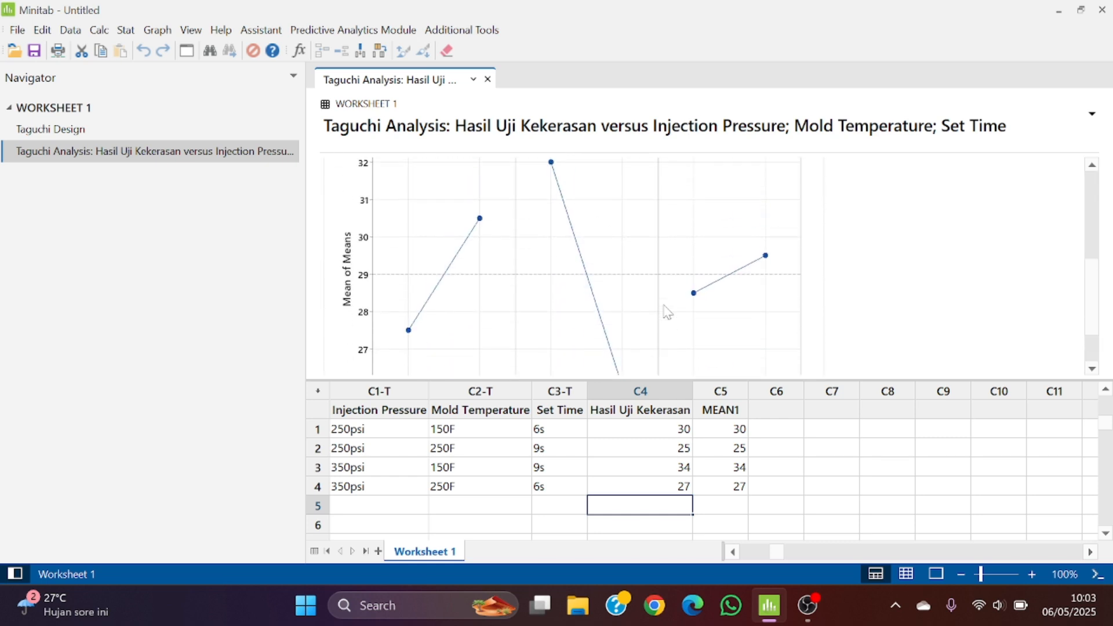
pyautogui.scroll(3, 667, 312)
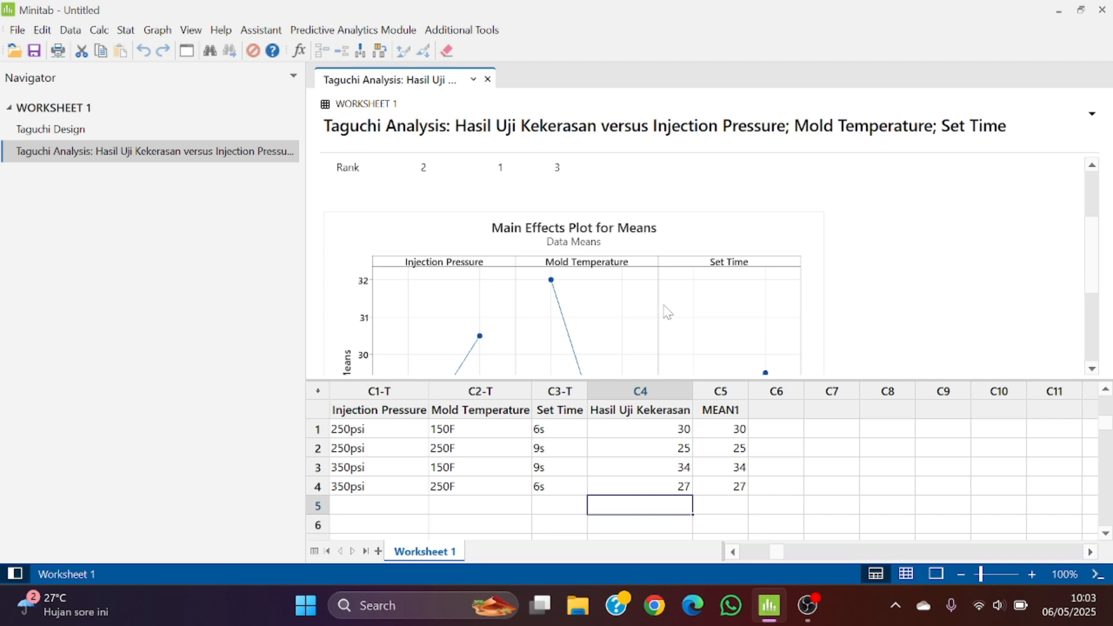
pyautogui.scroll(-1, 663, 305)
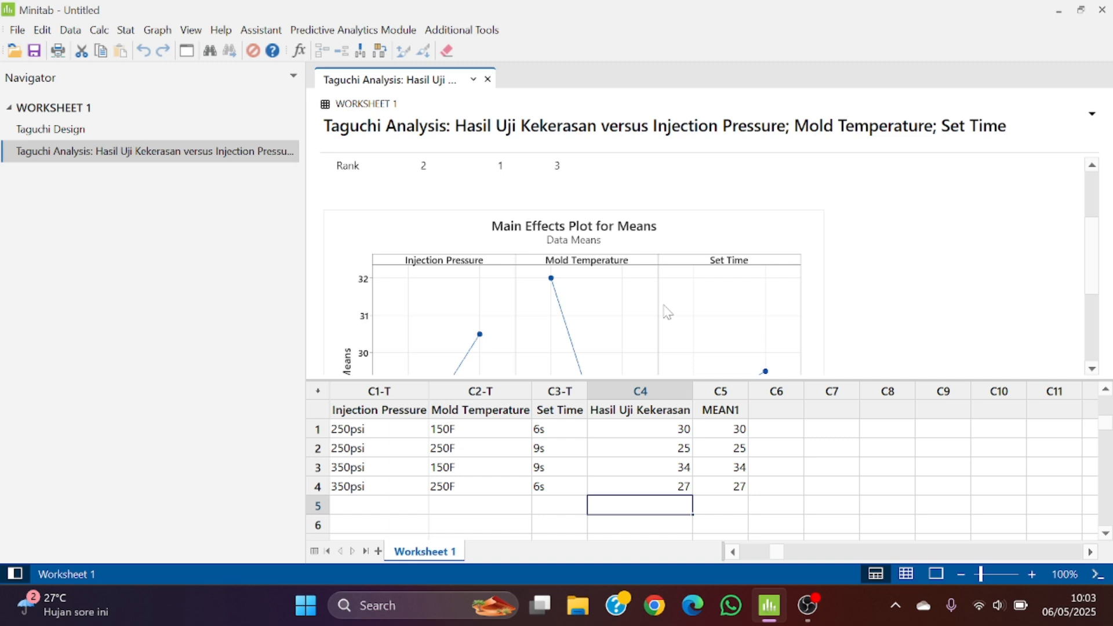
pyautogui.scroll(1, 663, 305)
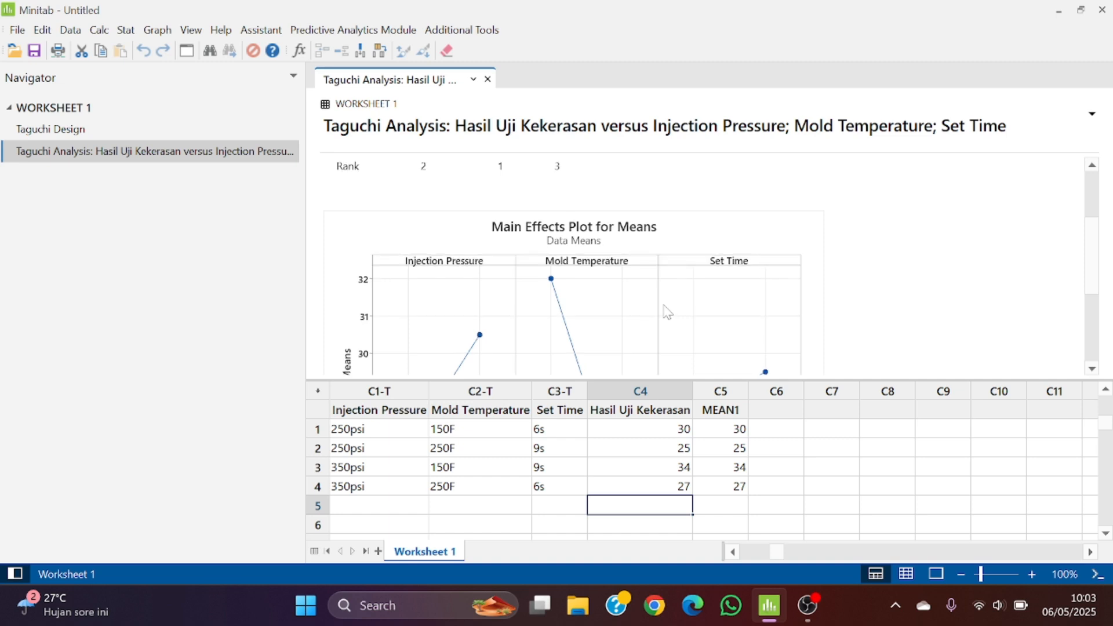
pyautogui.scroll(5, 666, 311)
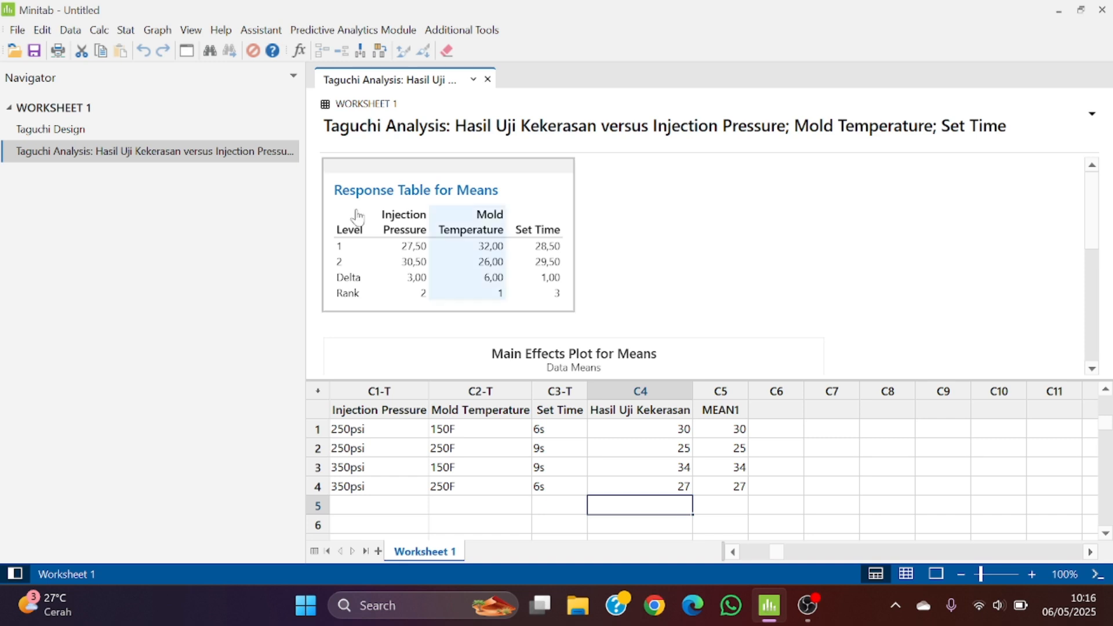
# Set up a Taguchi results prediction for the mean only, keeping Injection Pressure, Mold Temperature and Set Time as terms
pyautogui.click(124, 32)
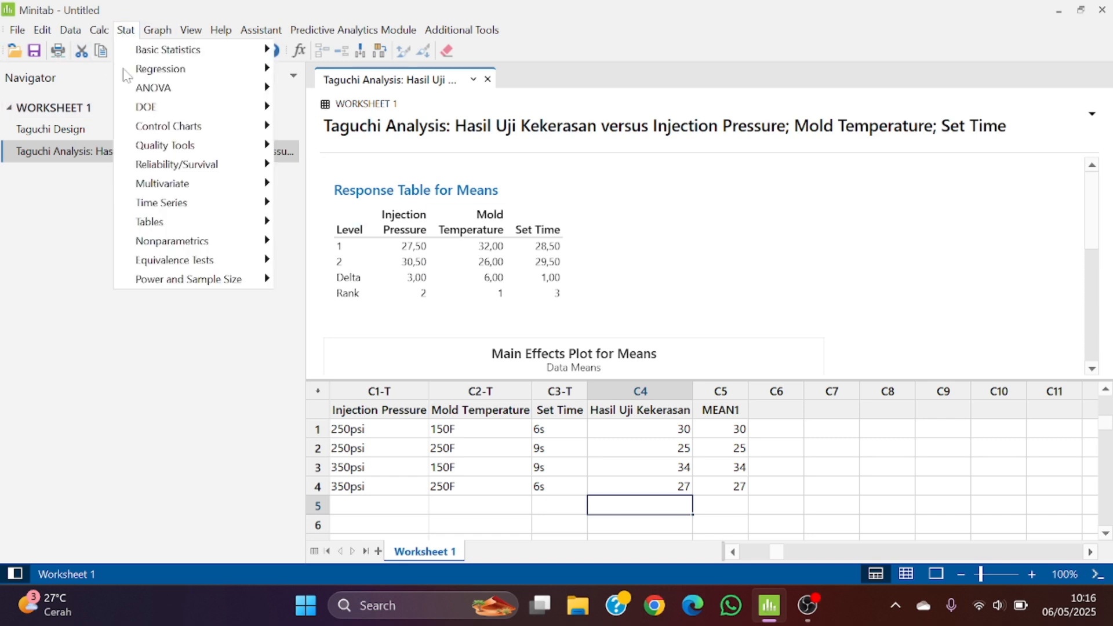
pyautogui.moveTo(241, 107)
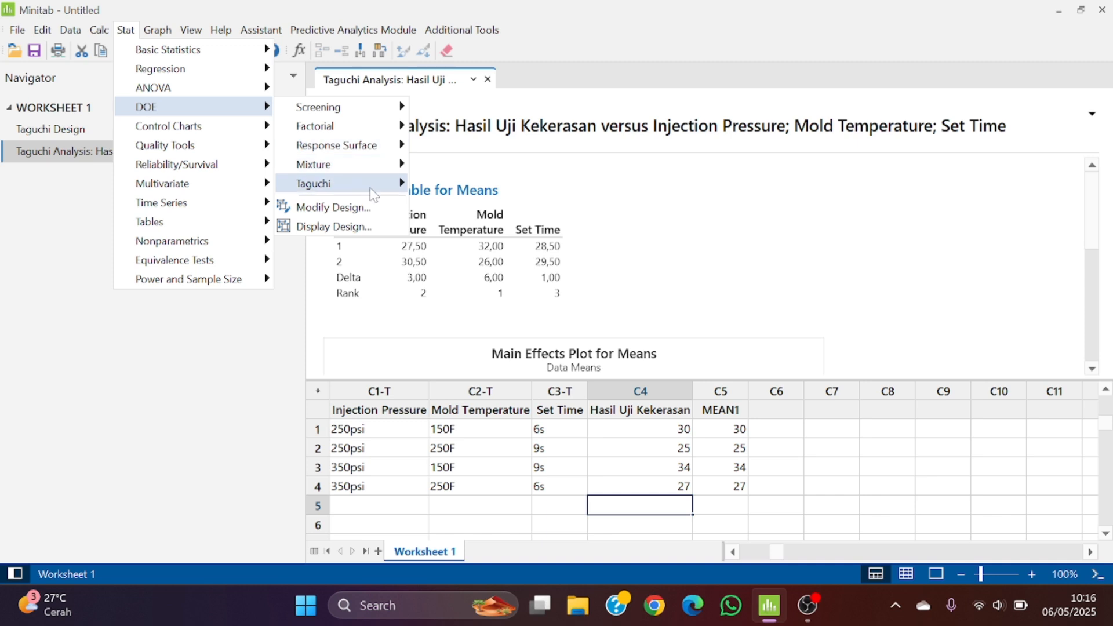
pyautogui.moveTo(371, 185)
pyautogui.click(458, 252)
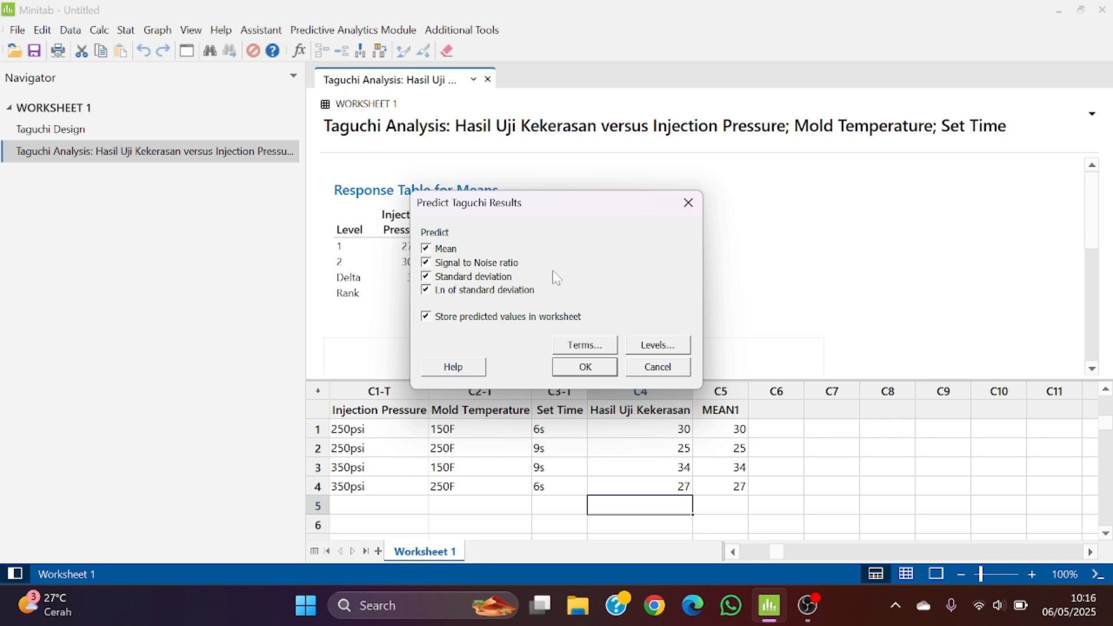
pyautogui.click(453, 266)
pyautogui.click(456, 276)
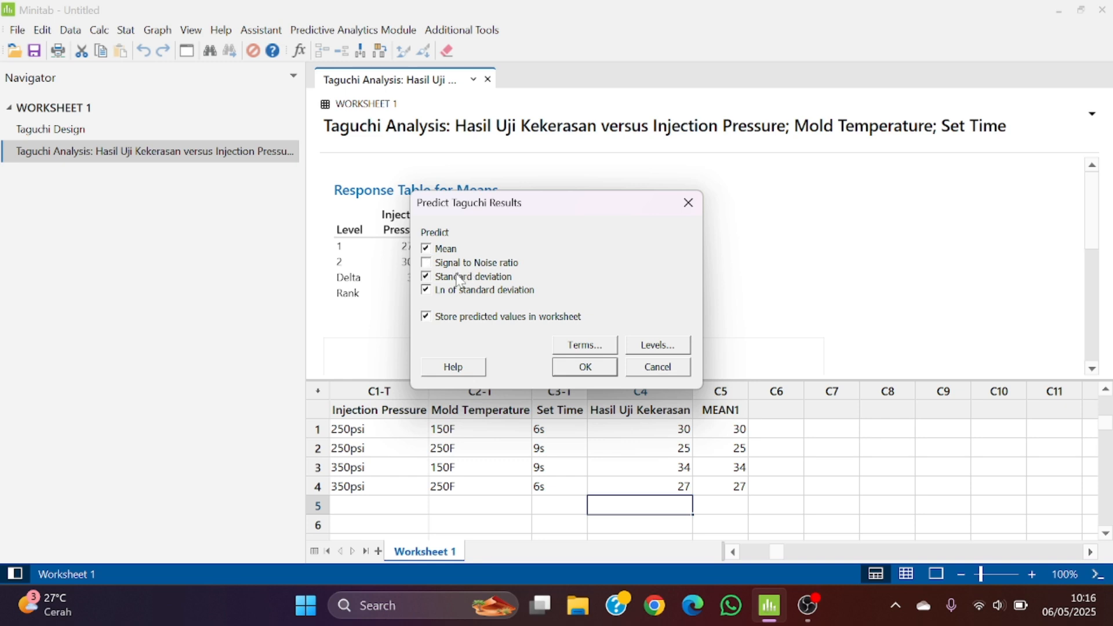
pyautogui.click(495, 294)
pyautogui.click(574, 346)
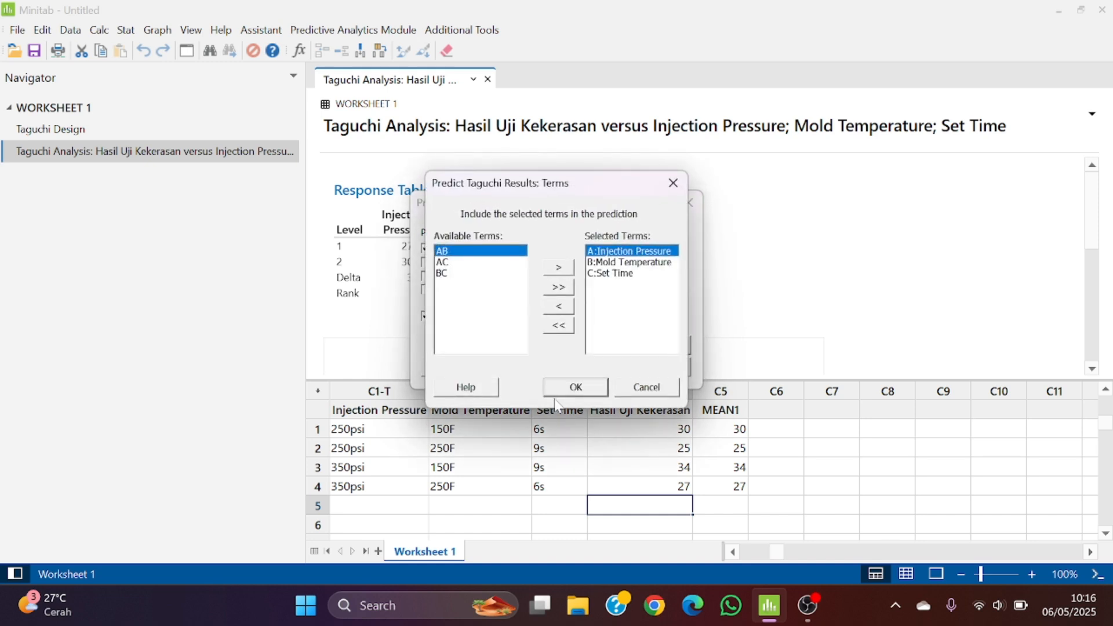
pyautogui.click(565, 388)
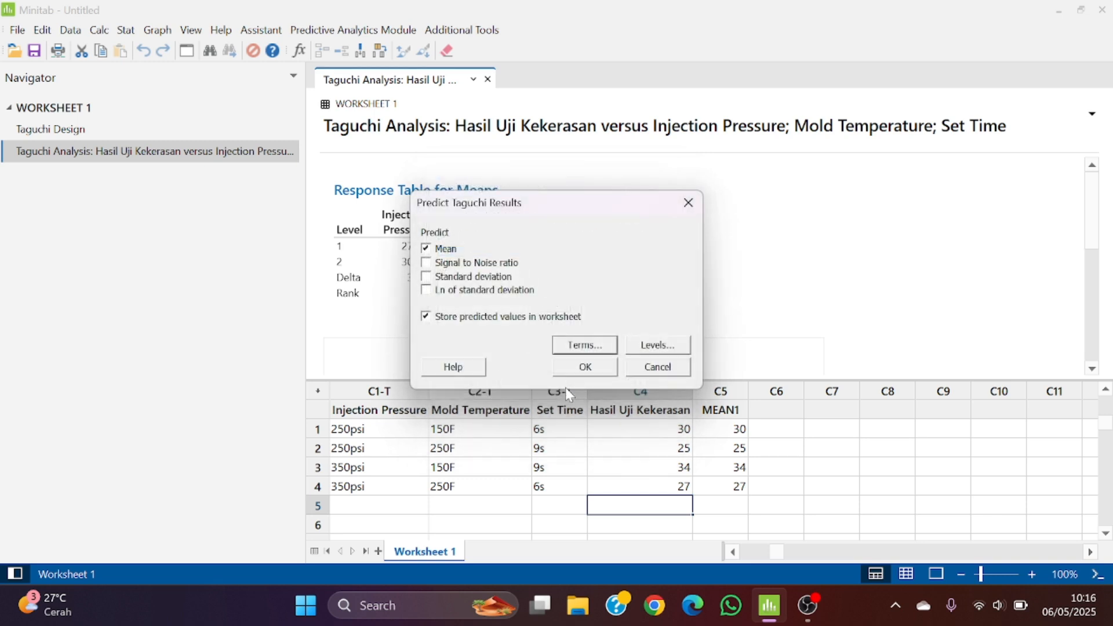
# Specify the prediction levels from a list in uncoded units, with Injection Pressure at 350psi and Mold Temperature at 150F
pyautogui.click(640, 349)
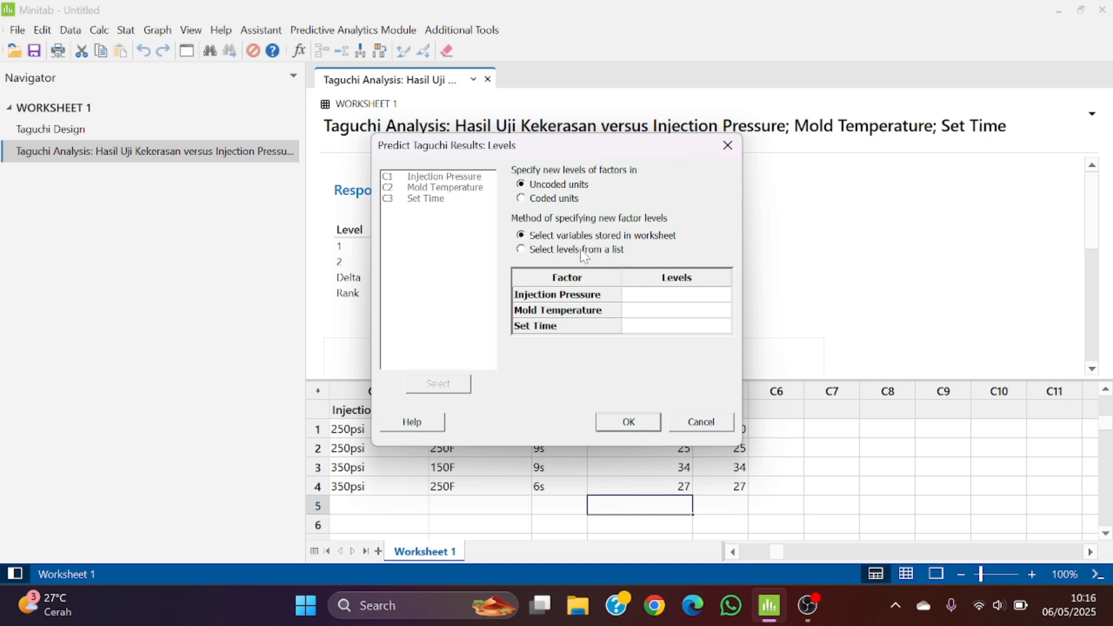
pyautogui.click(584, 257)
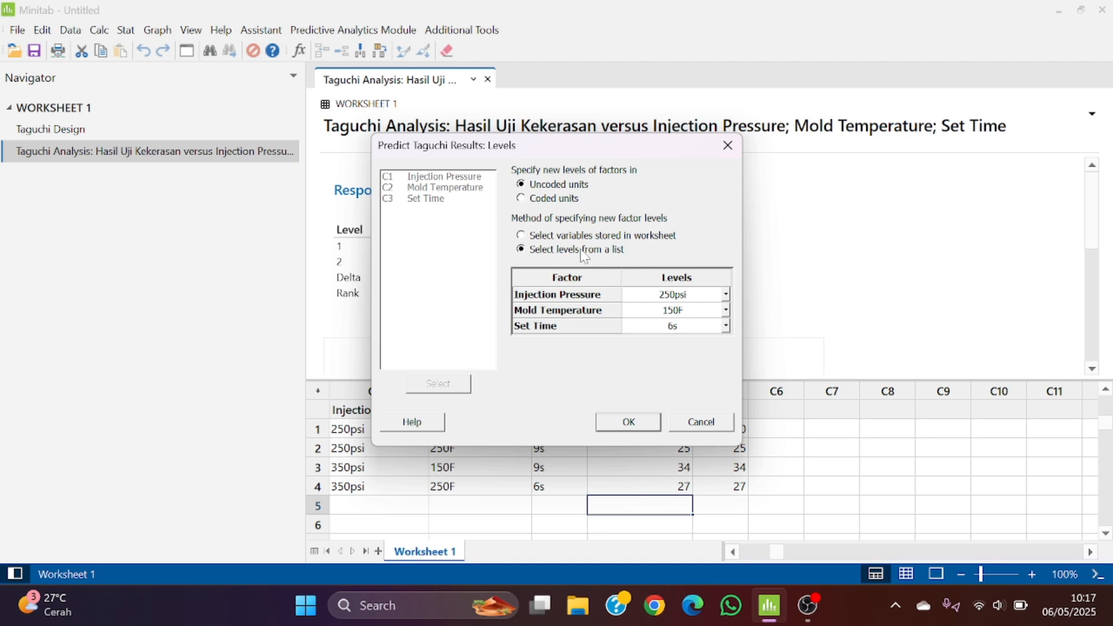
pyautogui.click(727, 295)
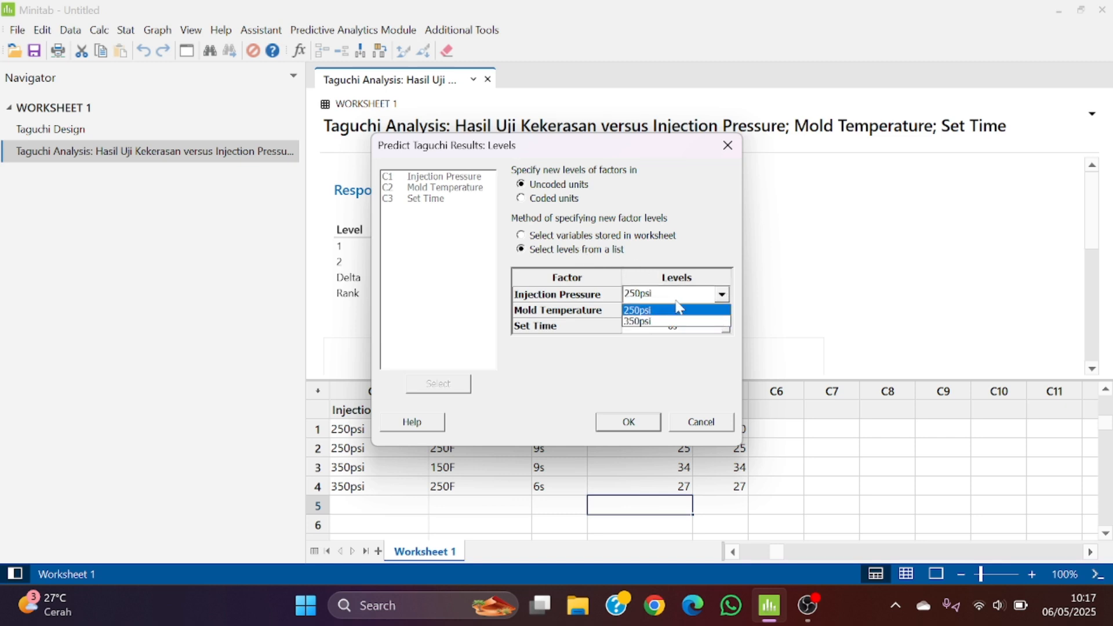
pyautogui.click(686, 321)
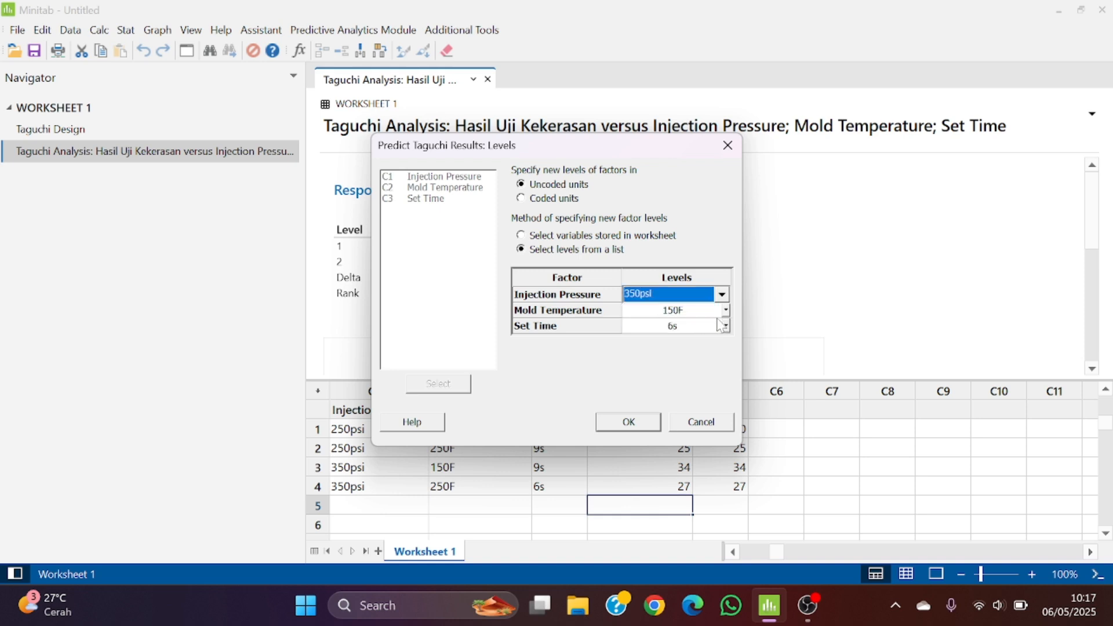
pyautogui.click(725, 310)
pyautogui.click(722, 311)
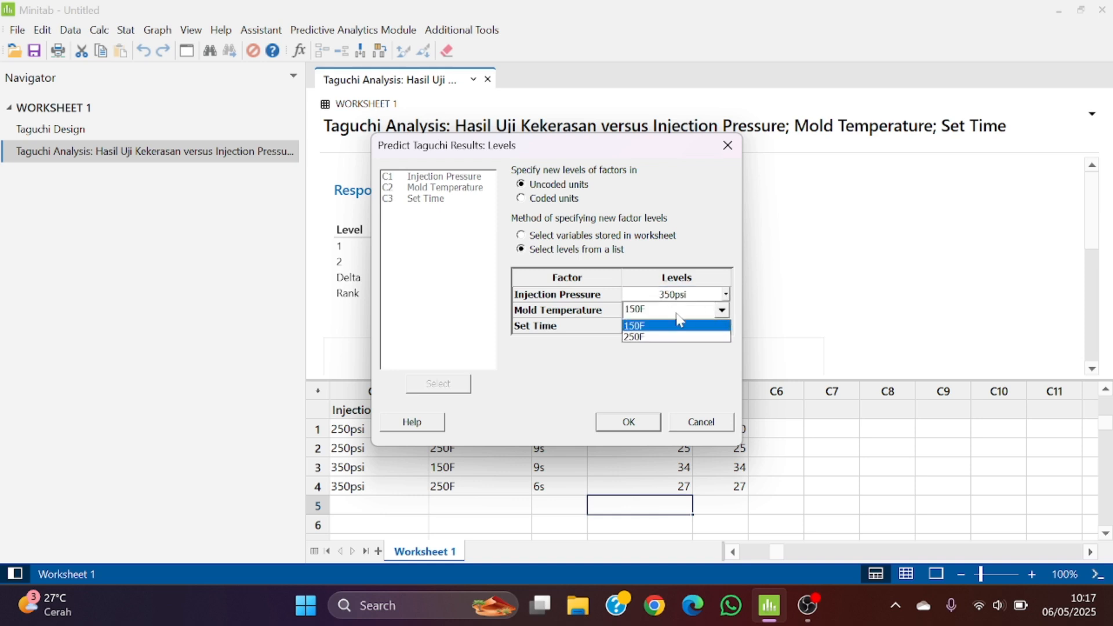
pyautogui.click(647, 326)
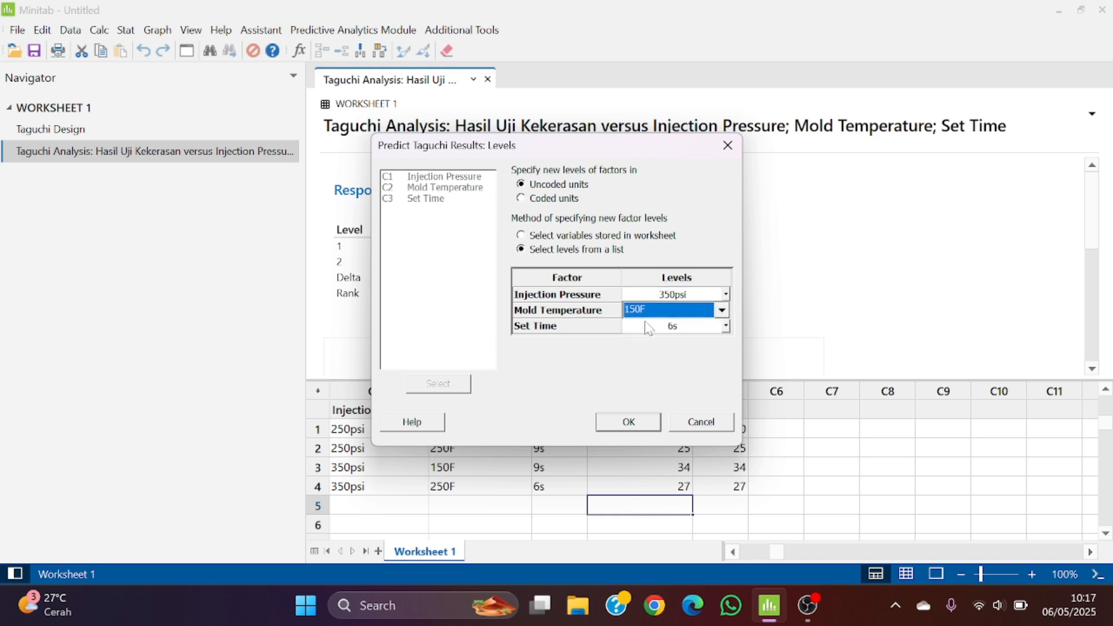
# Set the Set Time level to 9s and run the Taguchi prediction
pyautogui.click(726, 326)
pyautogui.click(722, 326)
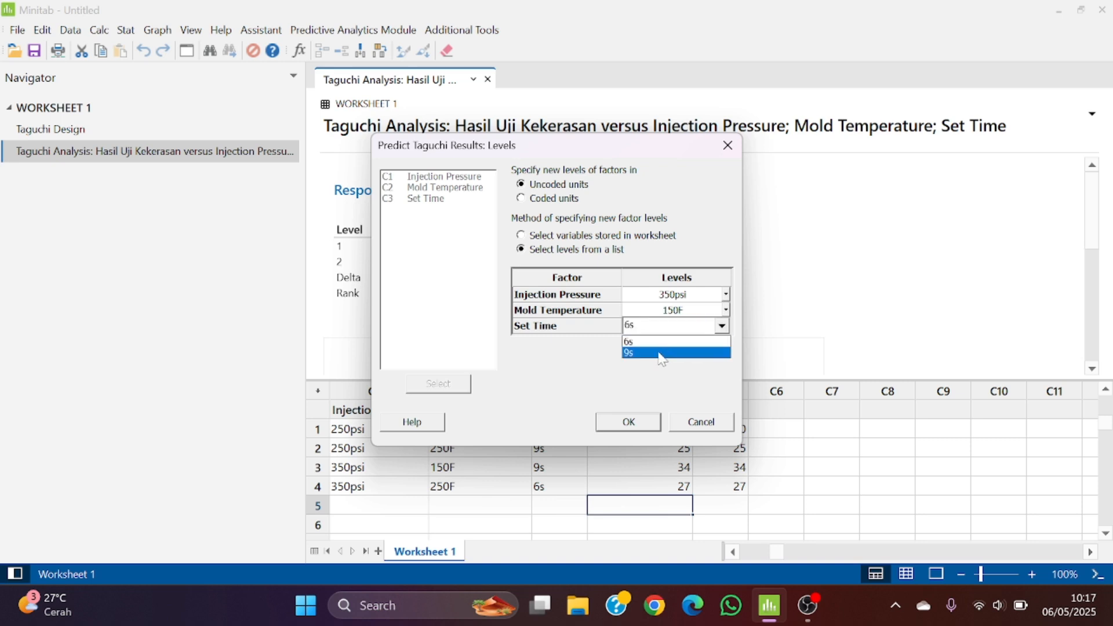
pyautogui.click(662, 354)
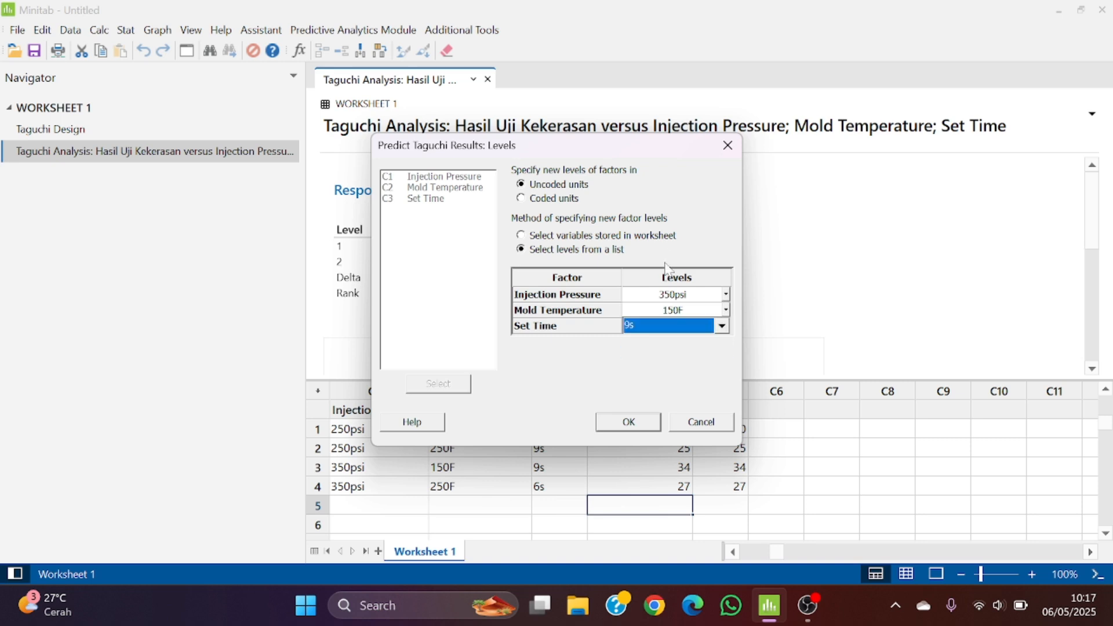
pyautogui.click(631, 422)
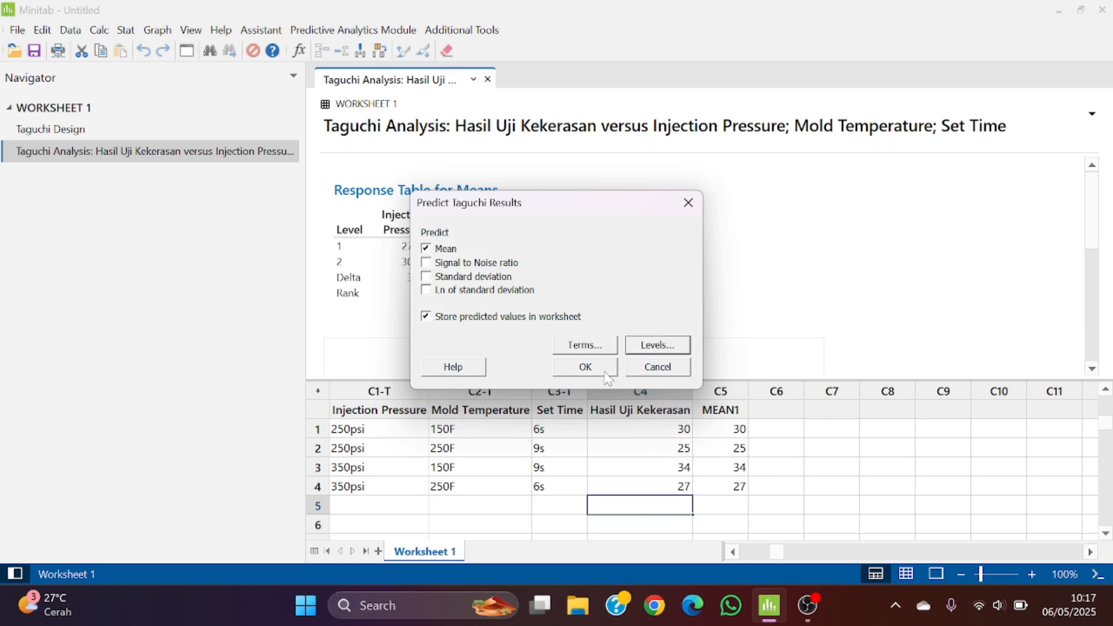
pyautogui.click(586, 368)
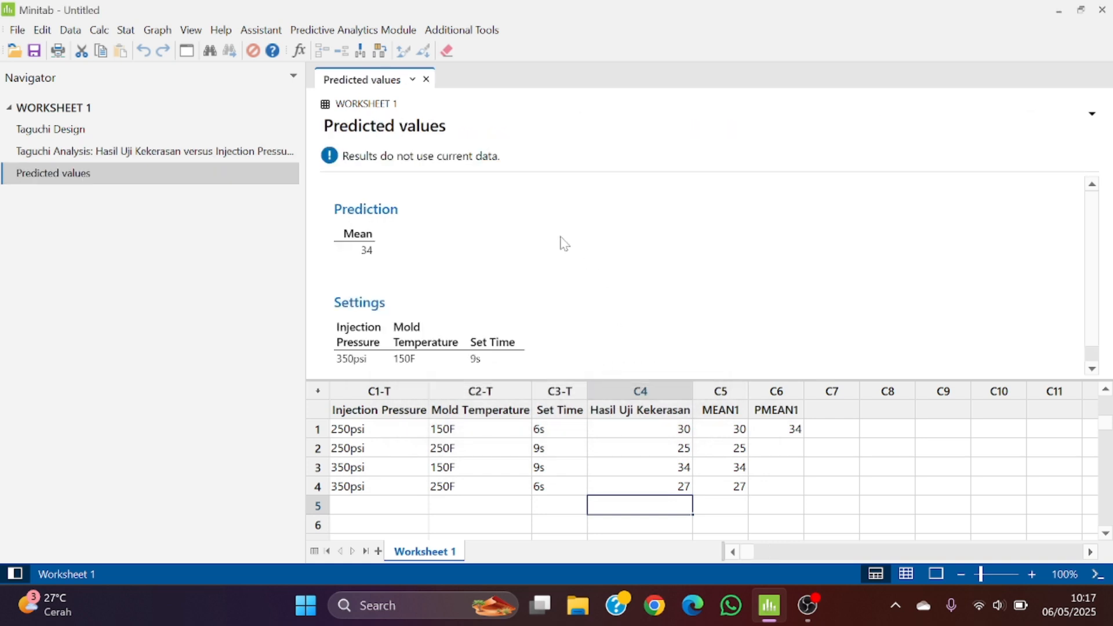
pyautogui.scroll(-1, 560, 237)
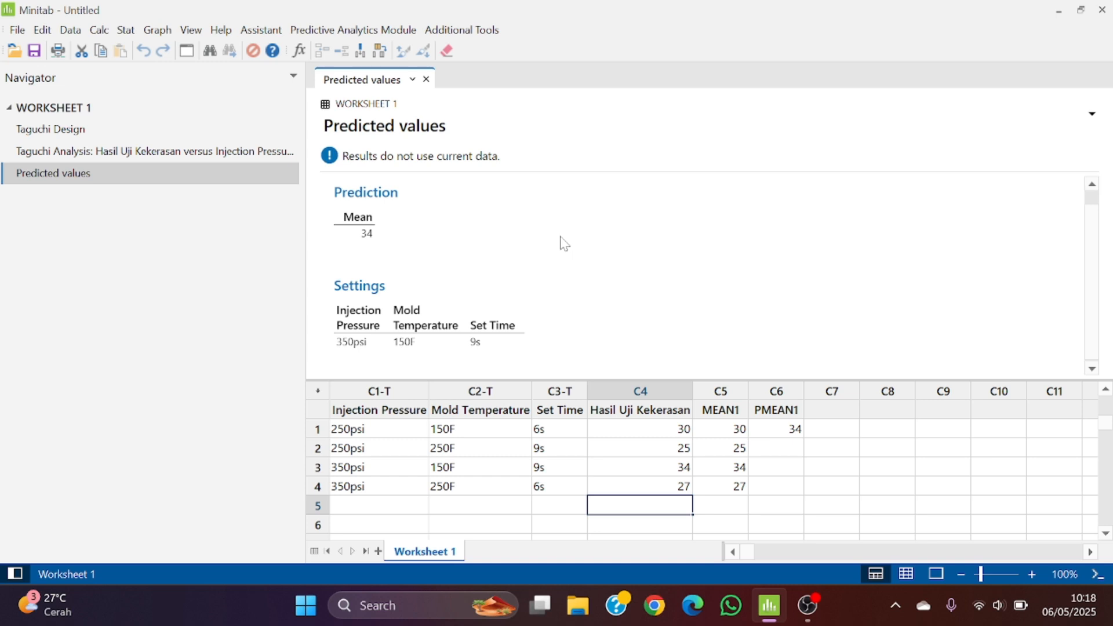
# Calculate the mean of the Hasil Uji Kekerasan column with Column Statistics
pyautogui.click(95, 35)
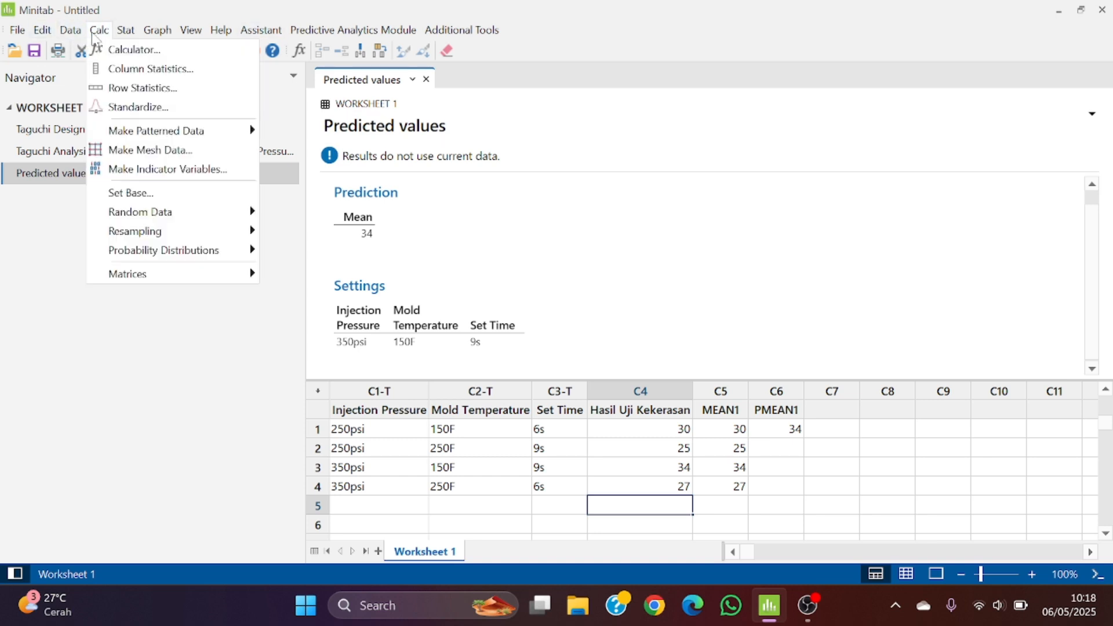
pyautogui.click(139, 71)
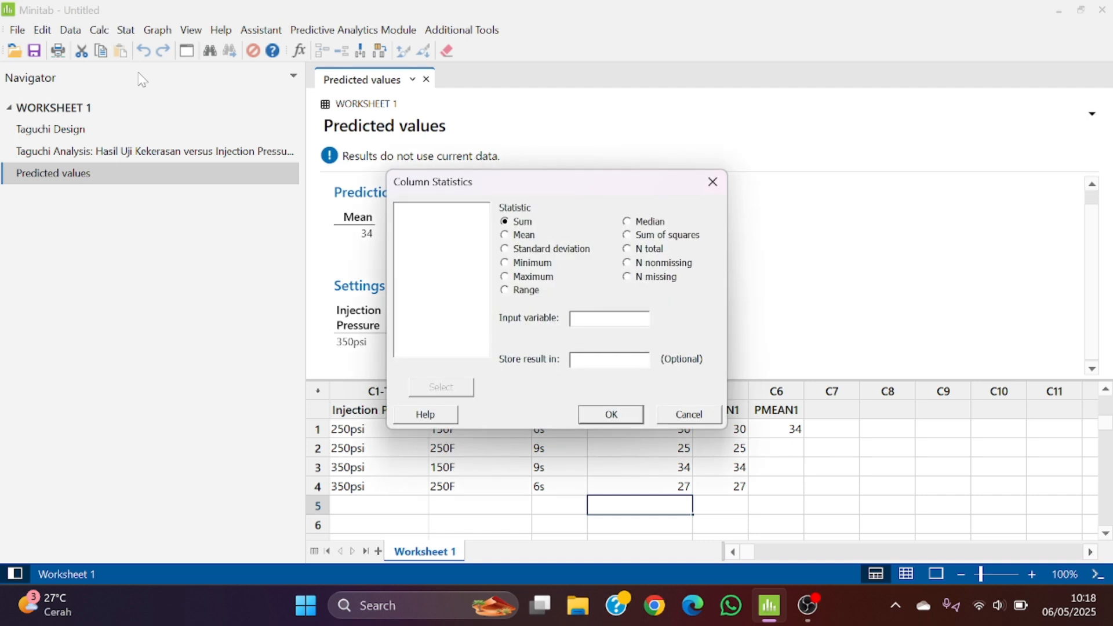
pyautogui.click(521, 237)
pyautogui.click(572, 320)
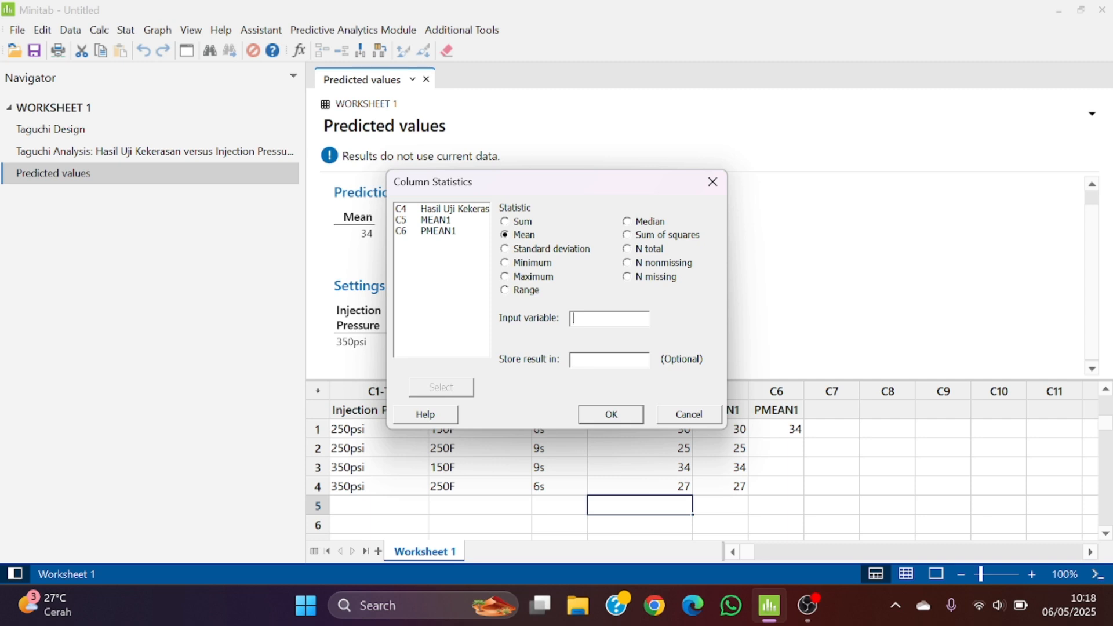
pyautogui.click(453, 208)
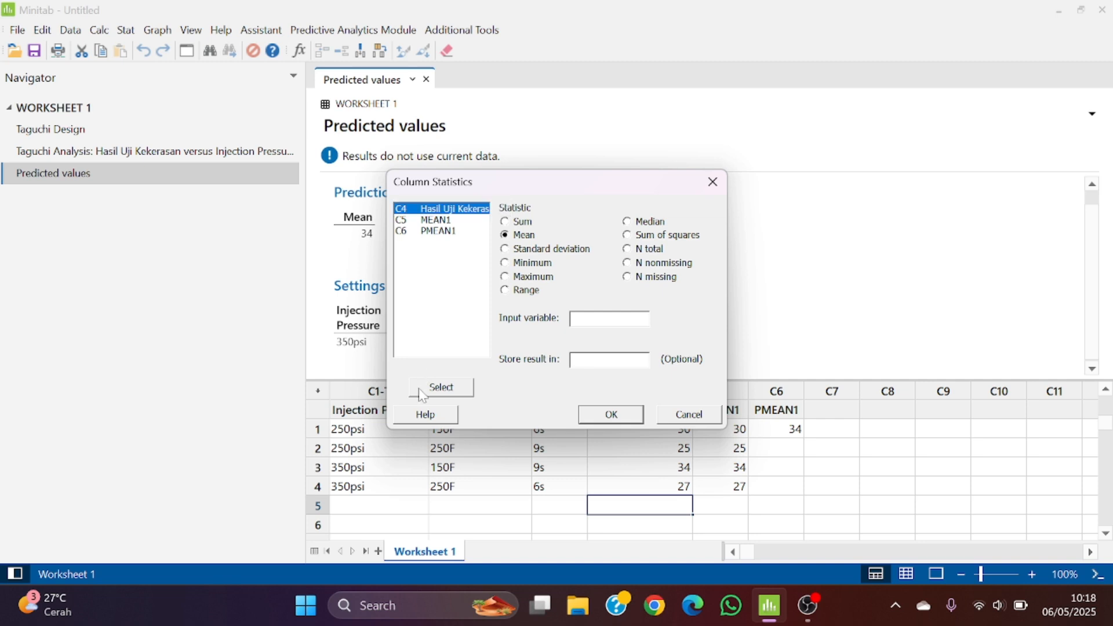
pyautogui.click(439, 388)
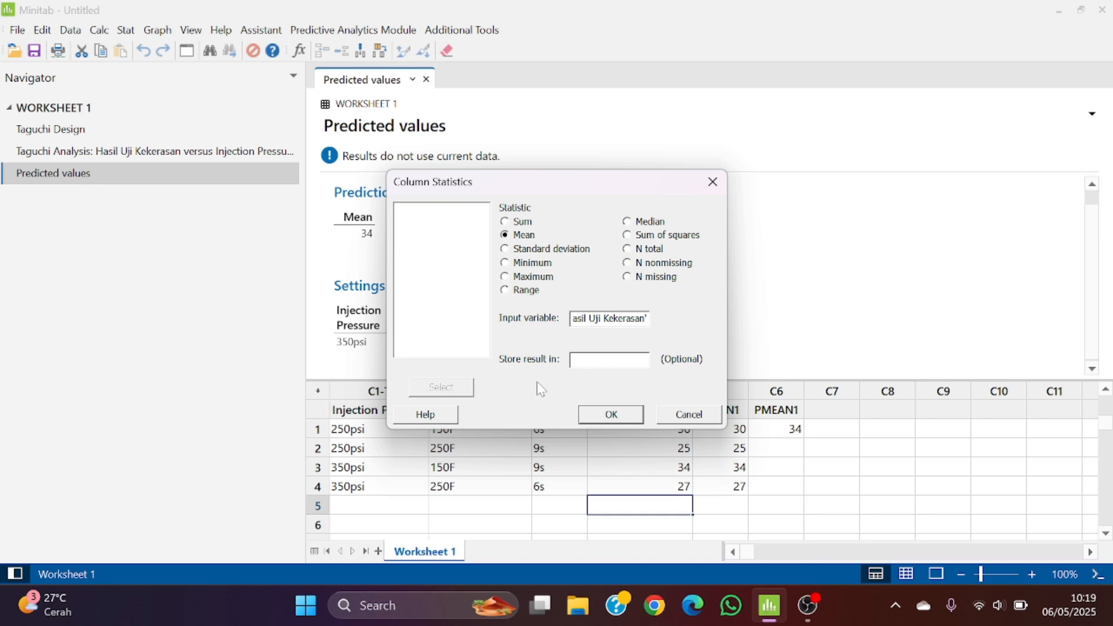
pyautogui.click(602, 413)
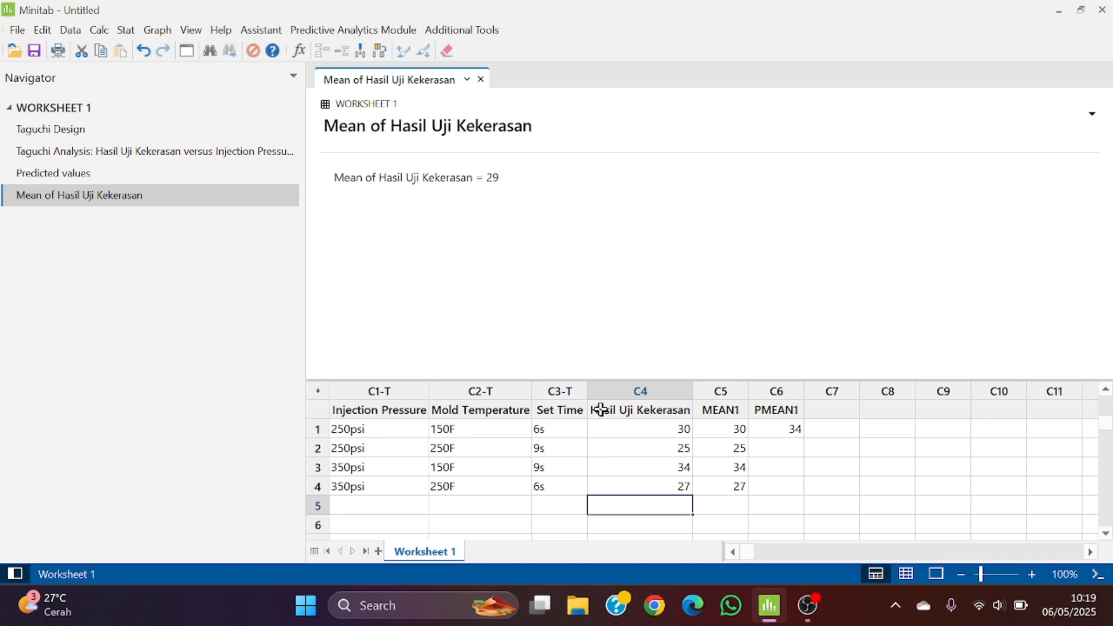